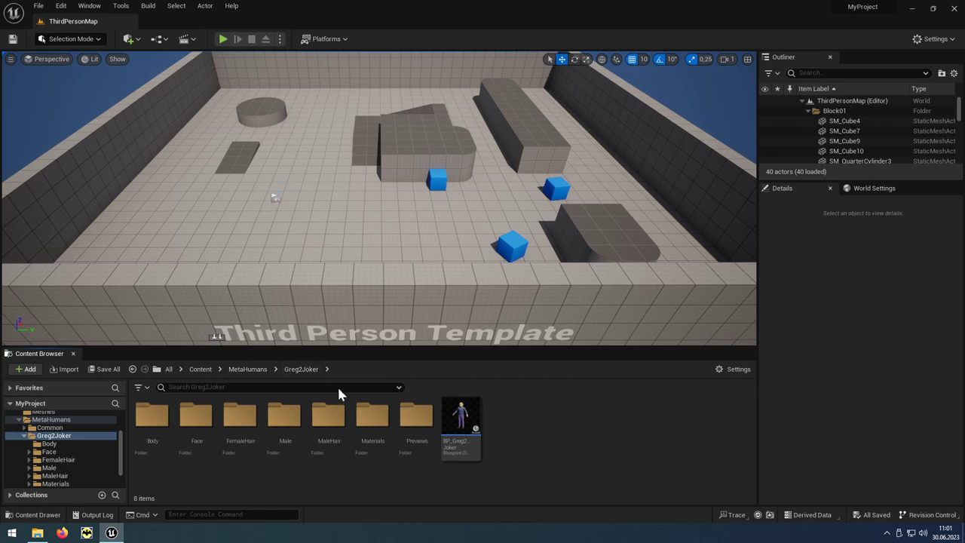
Step: Select the BP_Greg2Joker blueprint in the MetaHumans/Greg2Joker folder
left_click(467, 444)
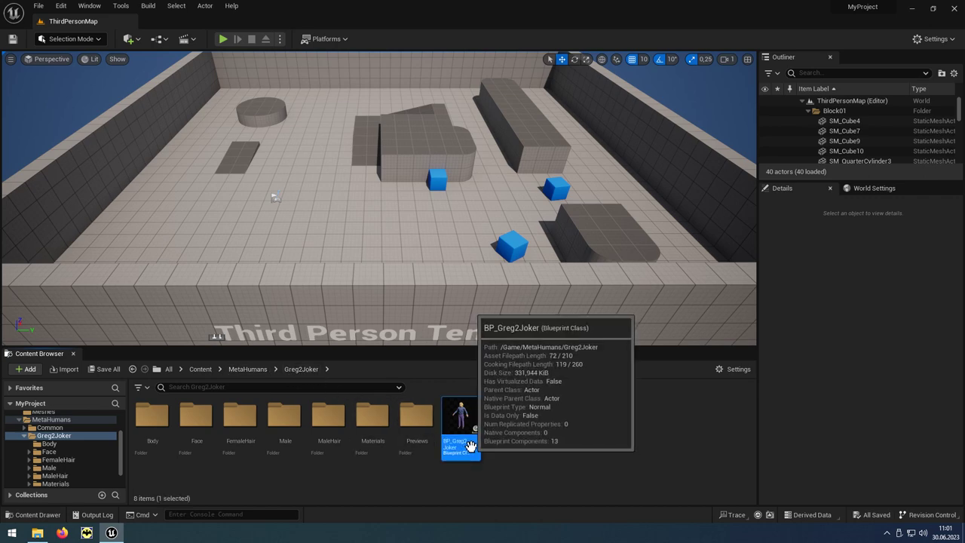
Step: Open BP_Greg2Joker and frame the character's head and torso in the Viewport preview
double_click(469, 445)
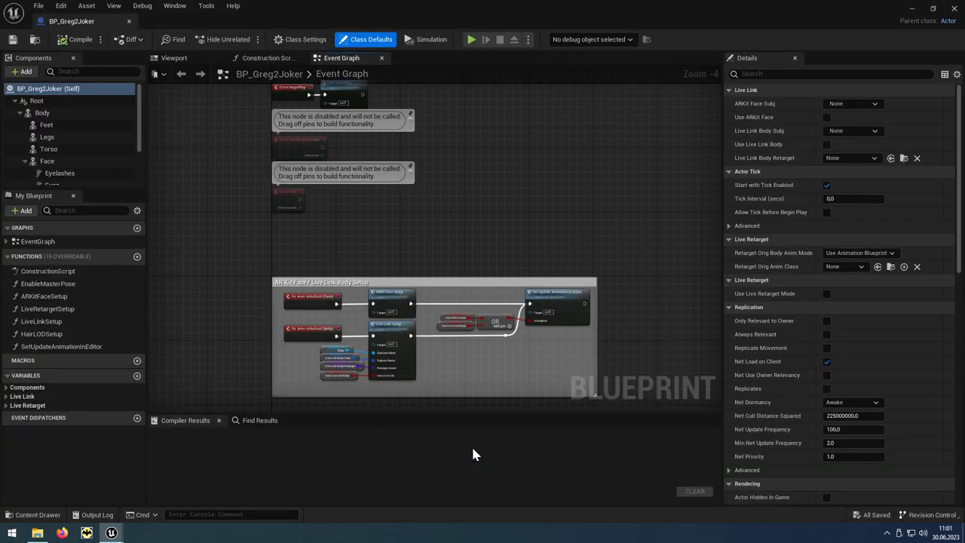
left_click(191, 63)
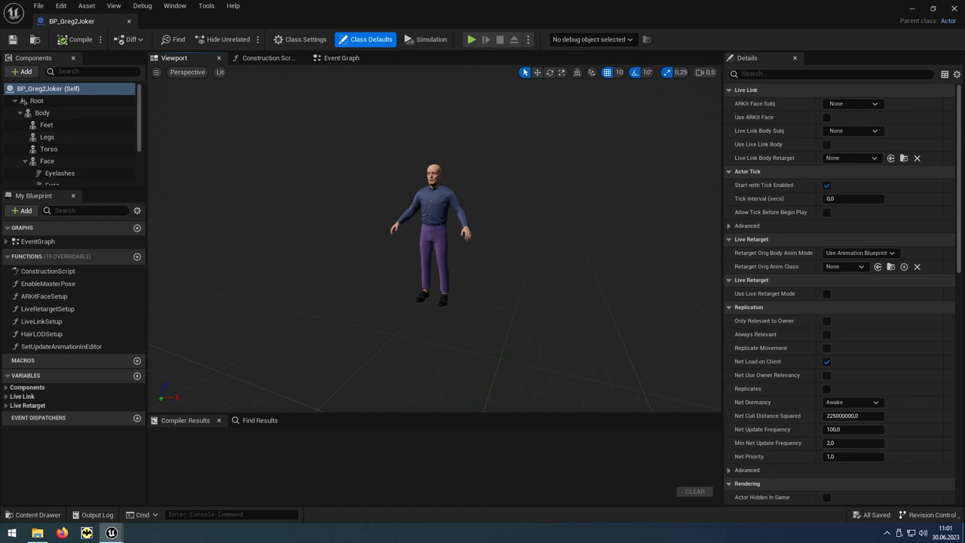
key("w")
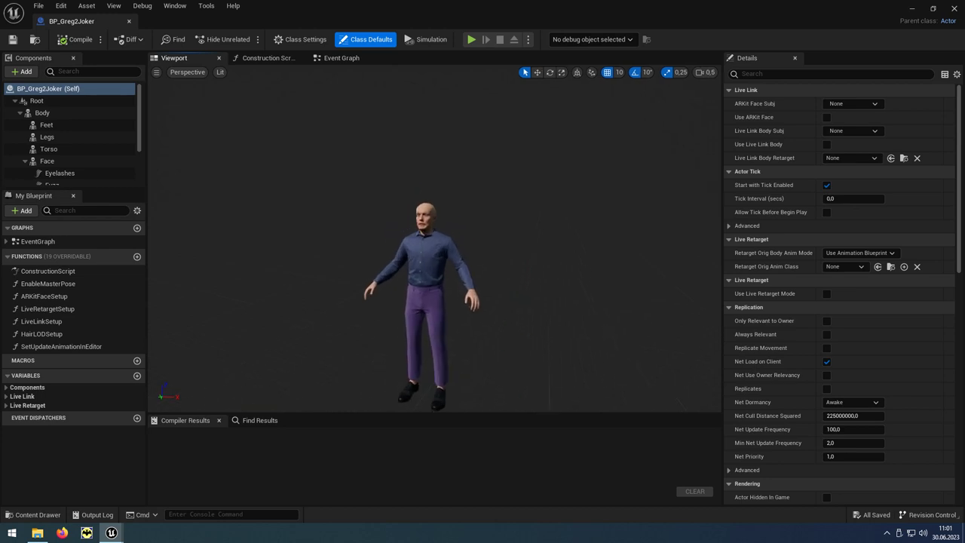
key("w")
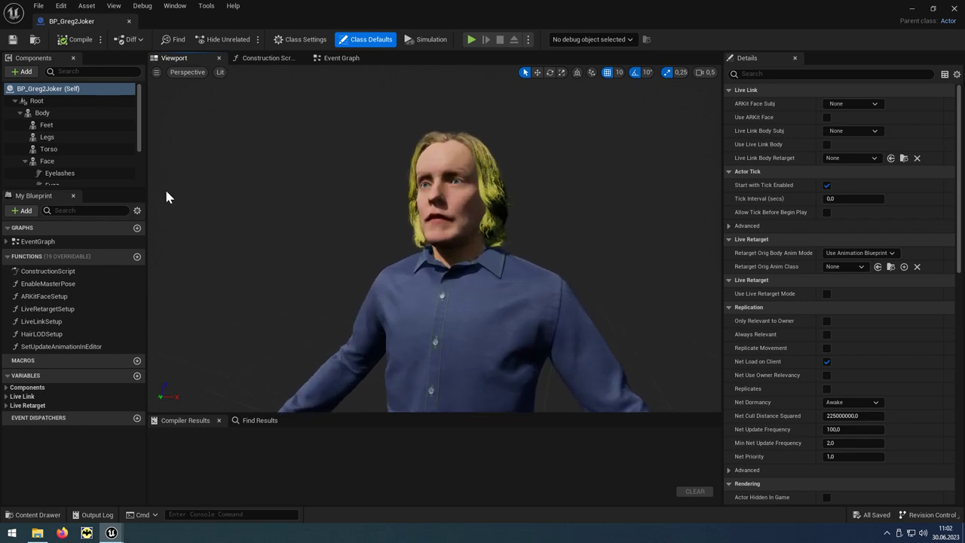
Step: Locate the Face component's Greg2Joker_FaceMesh in the content browser and close the Blueprint editor
left_click(62, 165)
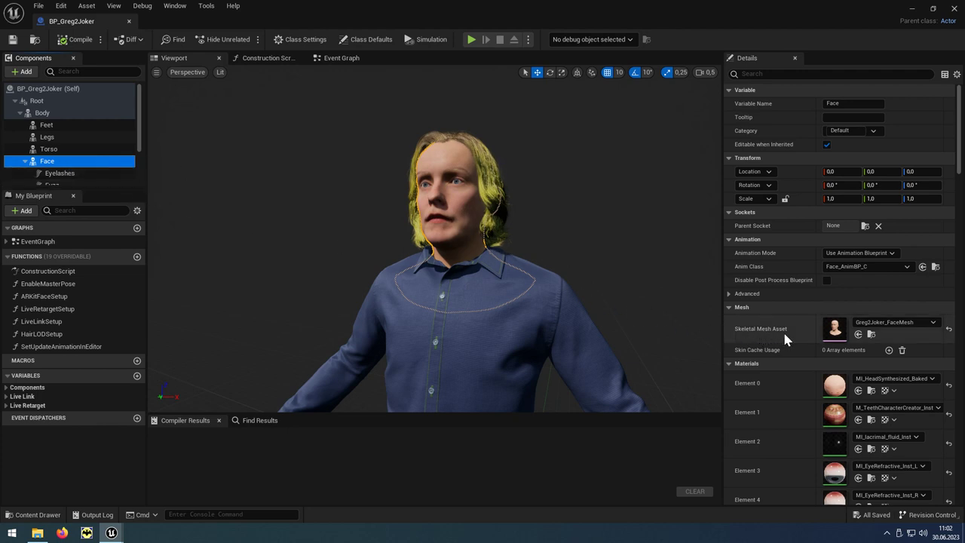
left_click(872, 335)
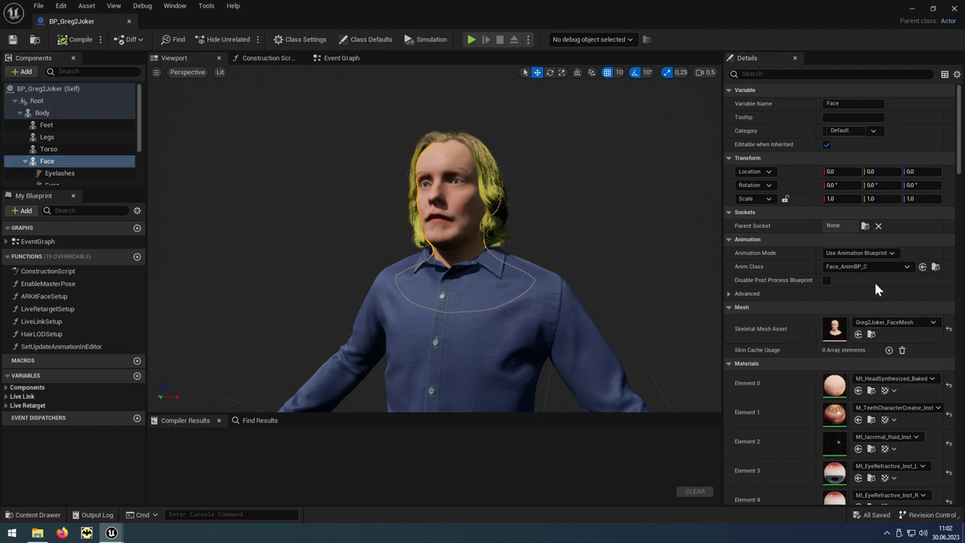
left_click(913, 10)
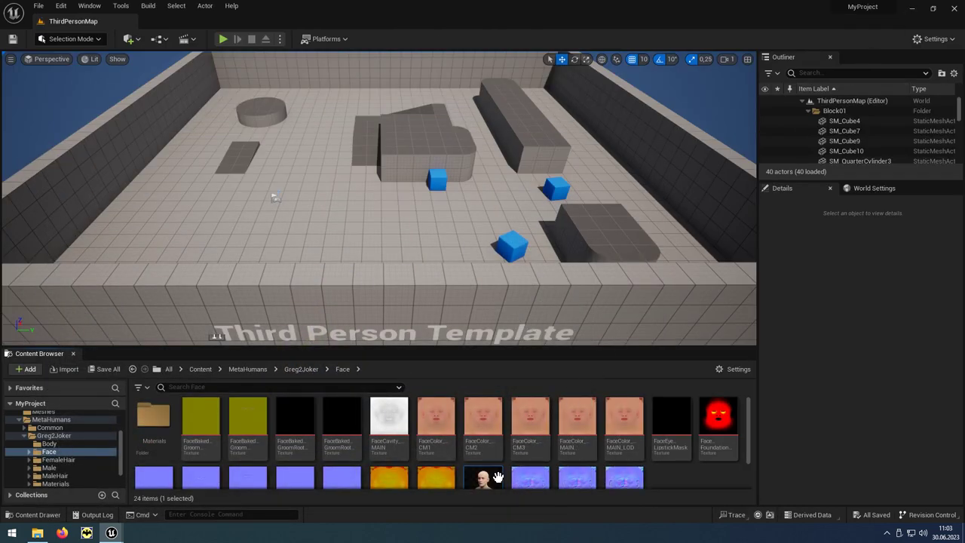
Step: Export Greg2Joker_FaceMesh as an FBX file into the GregHeadModel folder
scroll(498, 477, "down", 2)
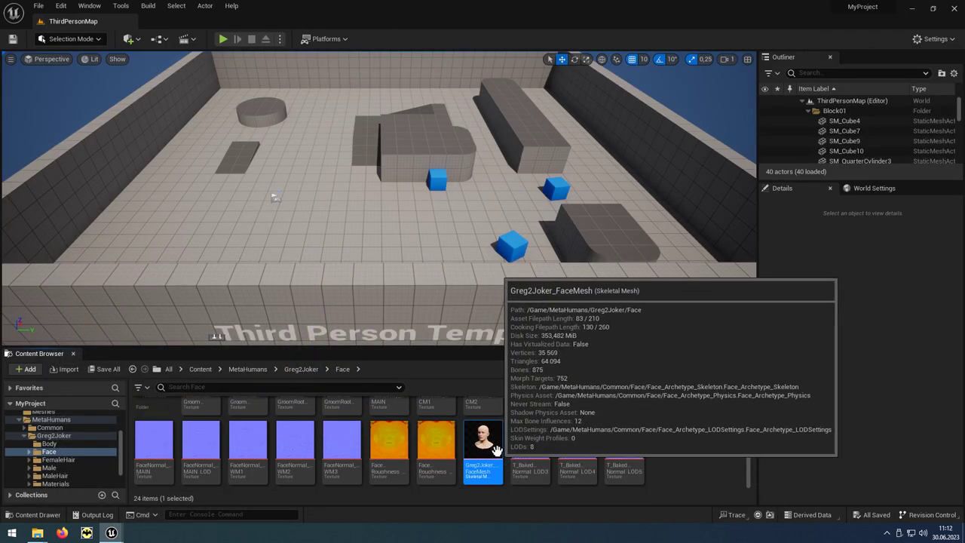
right_click(496, 450)
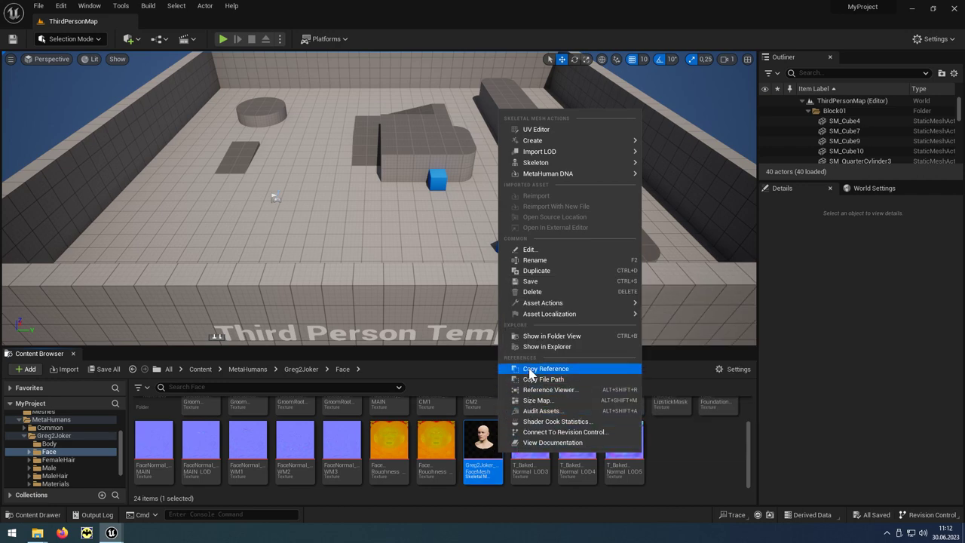
mouse_move(543, 302)
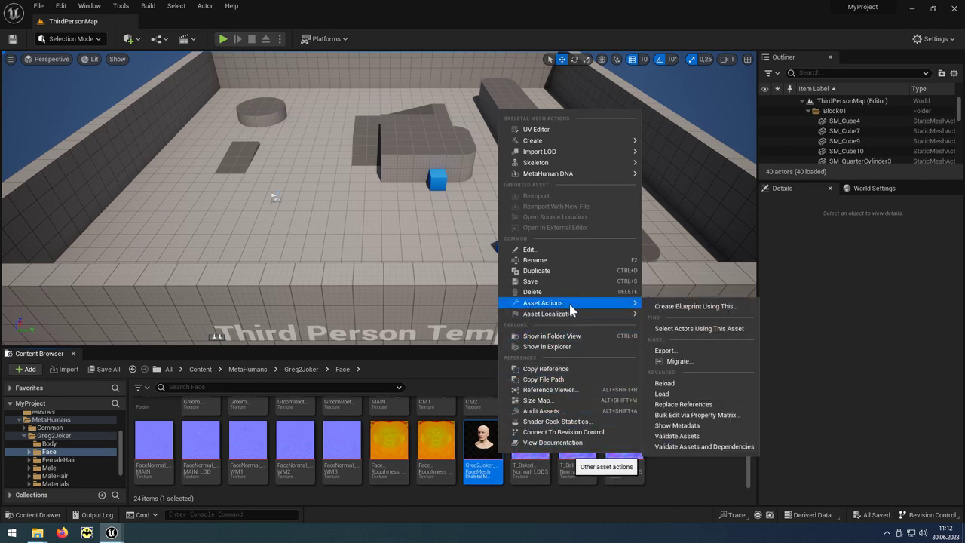
left_click(683, 357)
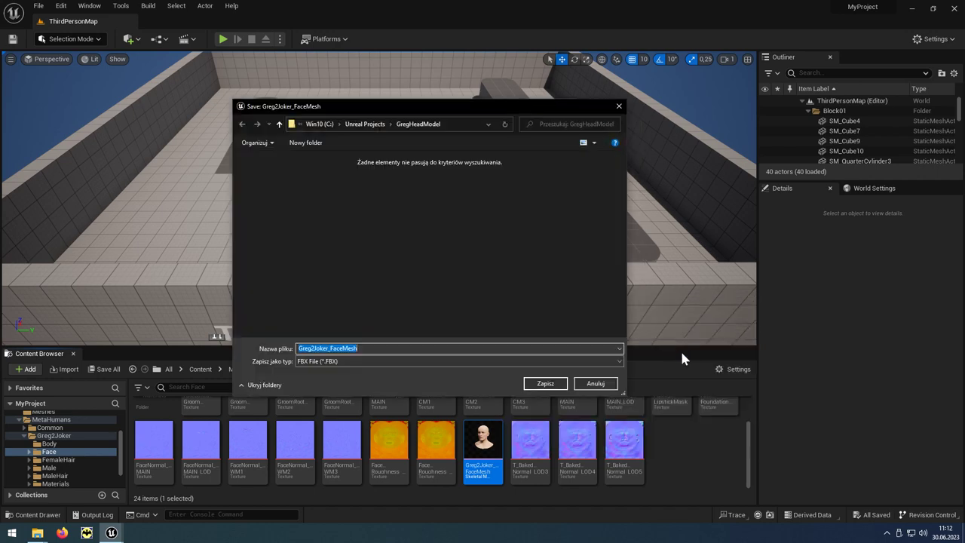
left_click(368, 124)
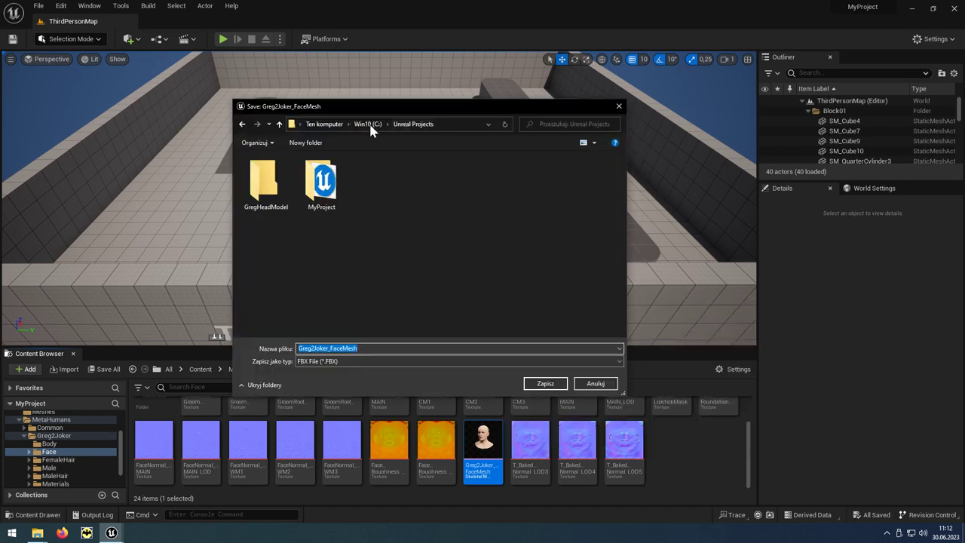
double_click(275, 183)
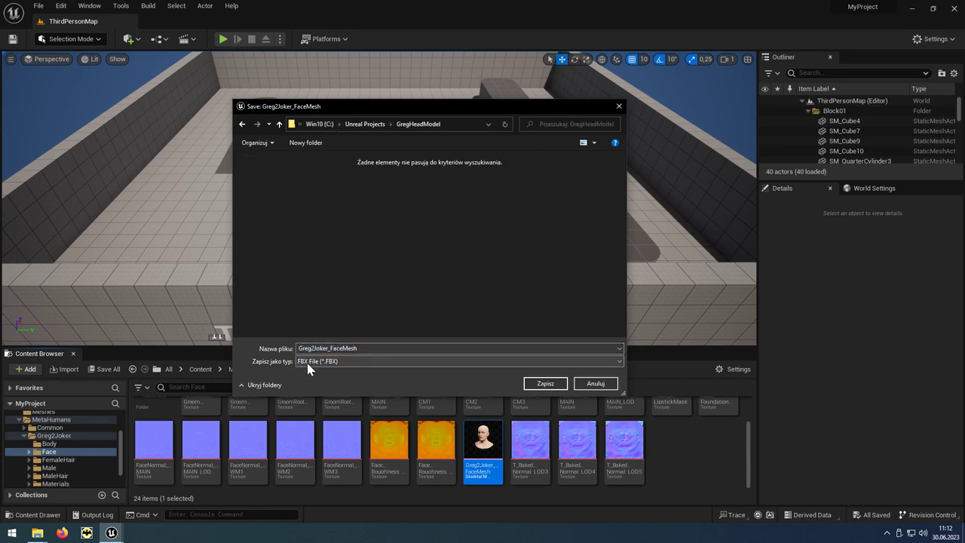
left_click(558, 386)
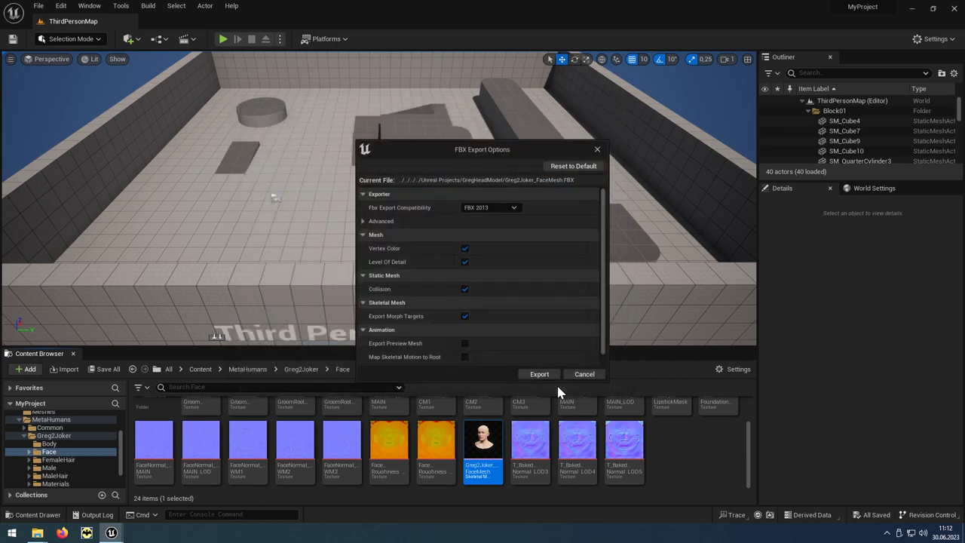
Step: Turn off Vertex Color, Level Of Detail and Collision in the FBX export options, then export
left_click(465, 248)
left_click(465, 262)
left_click(464, 289)
left_click(555, 380)
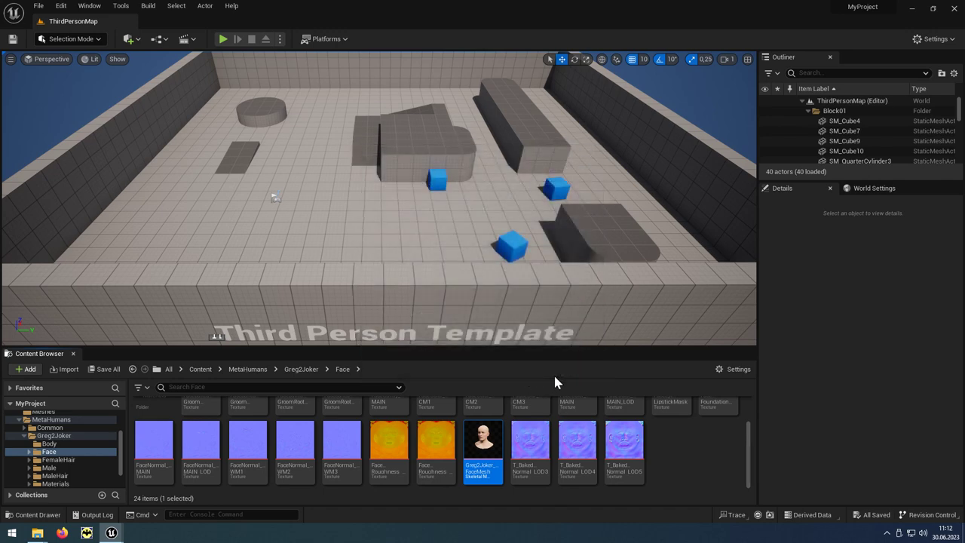
Step: Export FaceNormal_MAIN as PNG into GregHeadModel, then select the four FaceColor textures
left_click(160, 470)
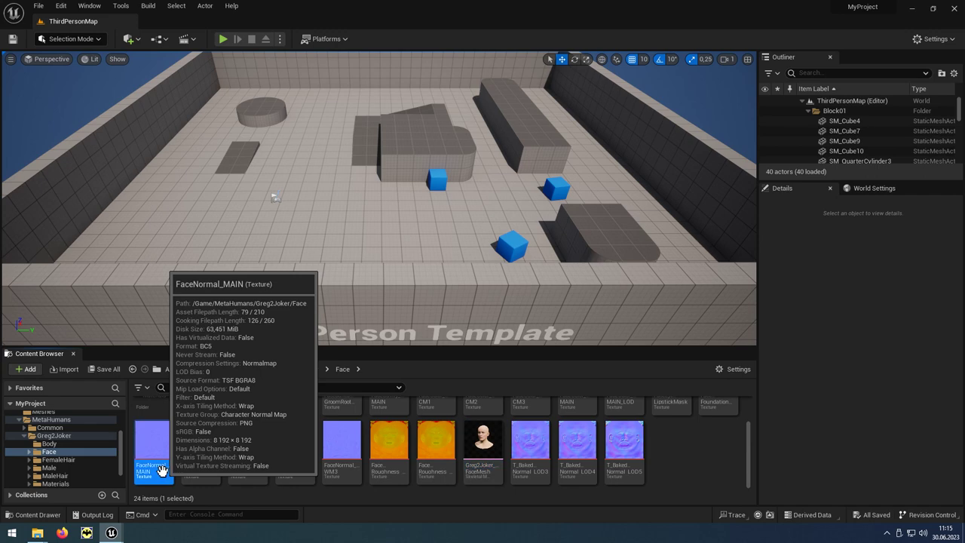
scroll(567, 411, "up", 2)
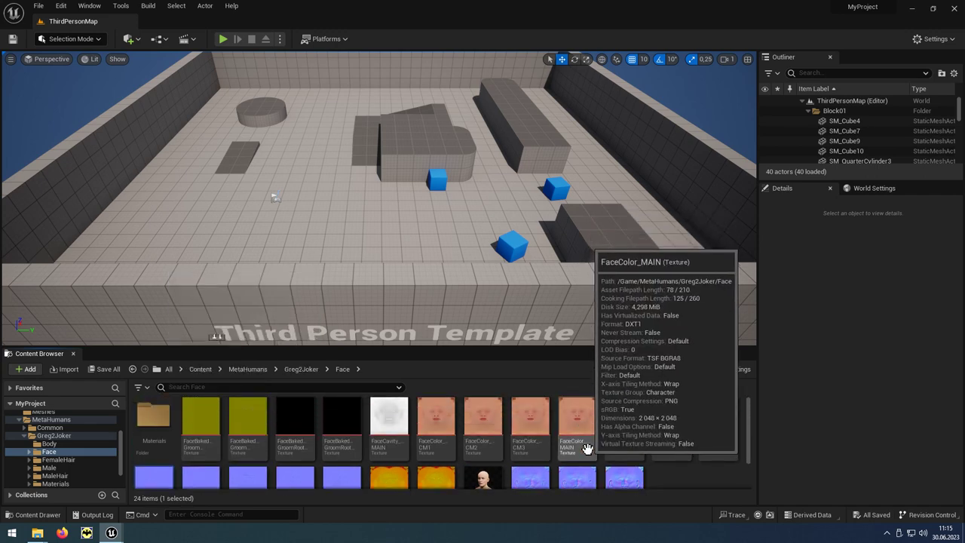
left_click(586, 447, "ctrl")
right_click(587, 448)
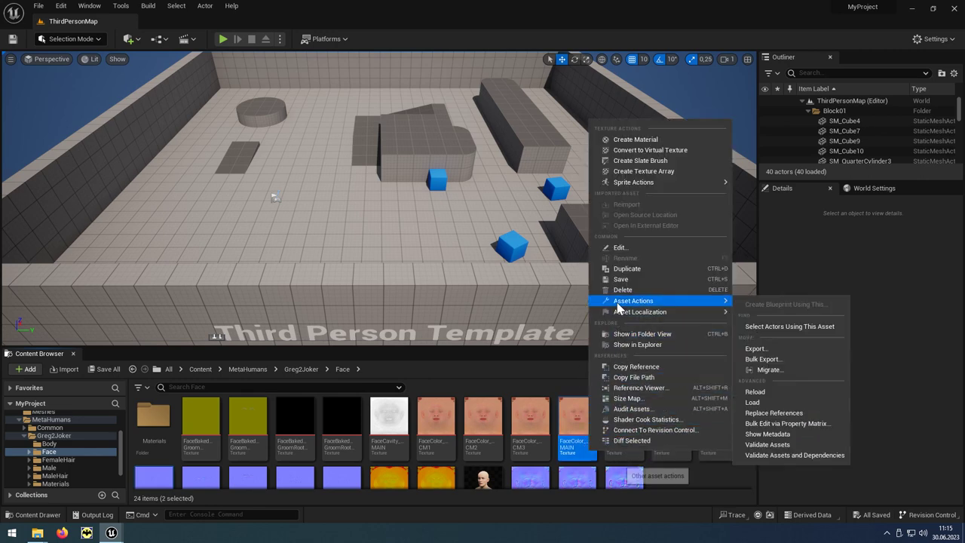
mouse_move(634, 300)
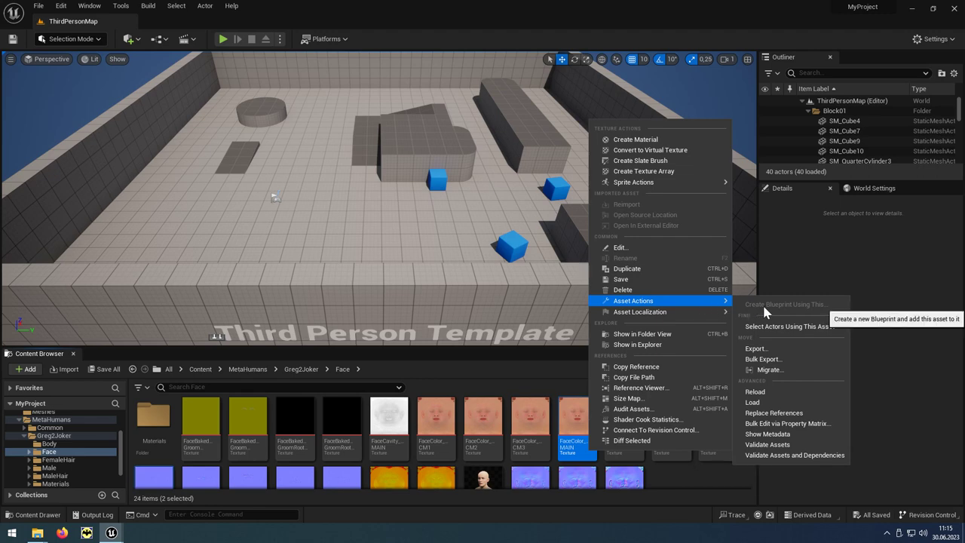
left_click(773, 354)
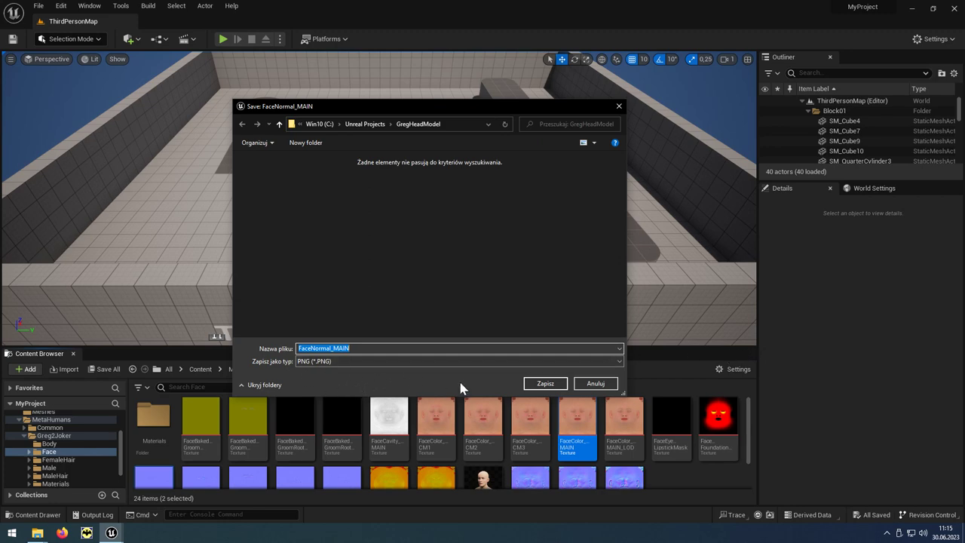
left_click(558, 386)
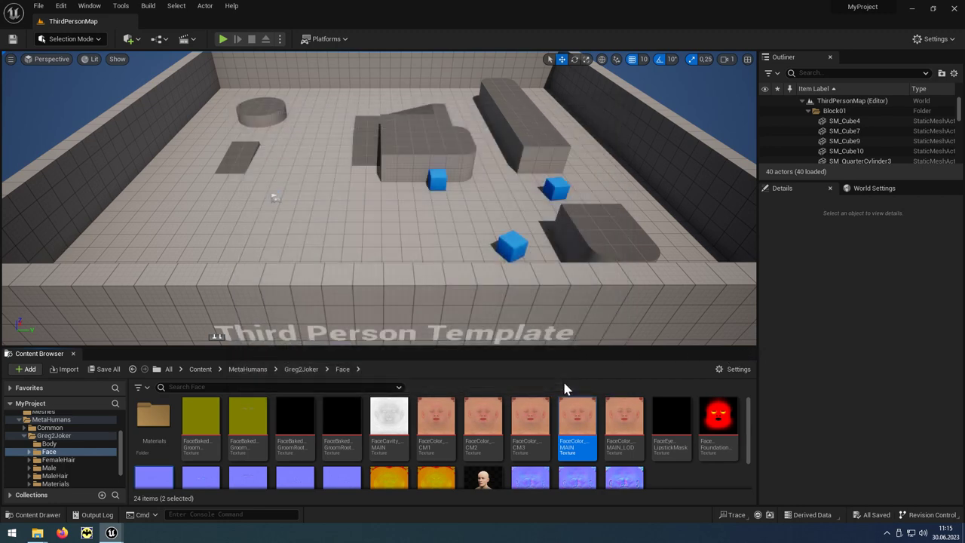
left_click(439, 450)
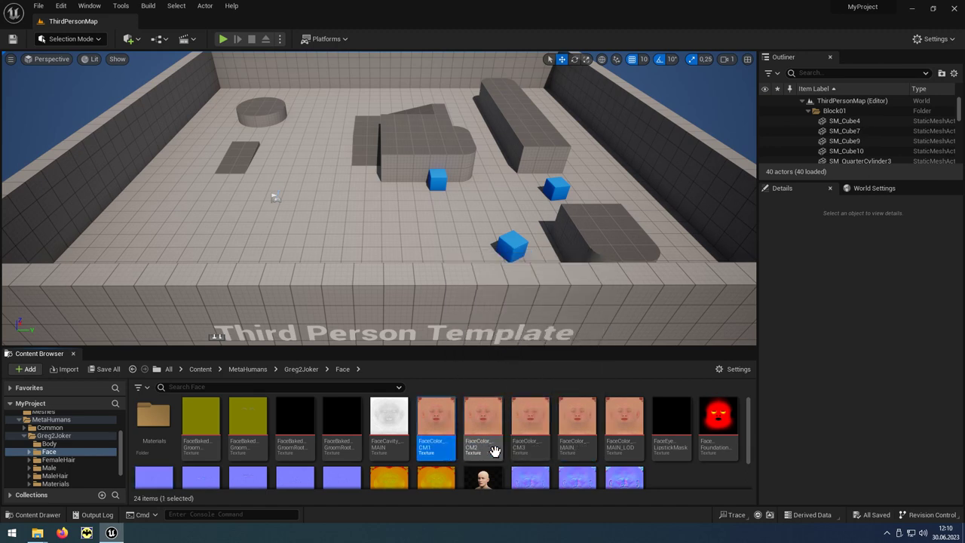
left_click(588, 452, "shift")
Step: Open FaceColor_CM1, CM2, CM3 and MAIN in the texture editor, compare them, then close it
right_click(587, 452)
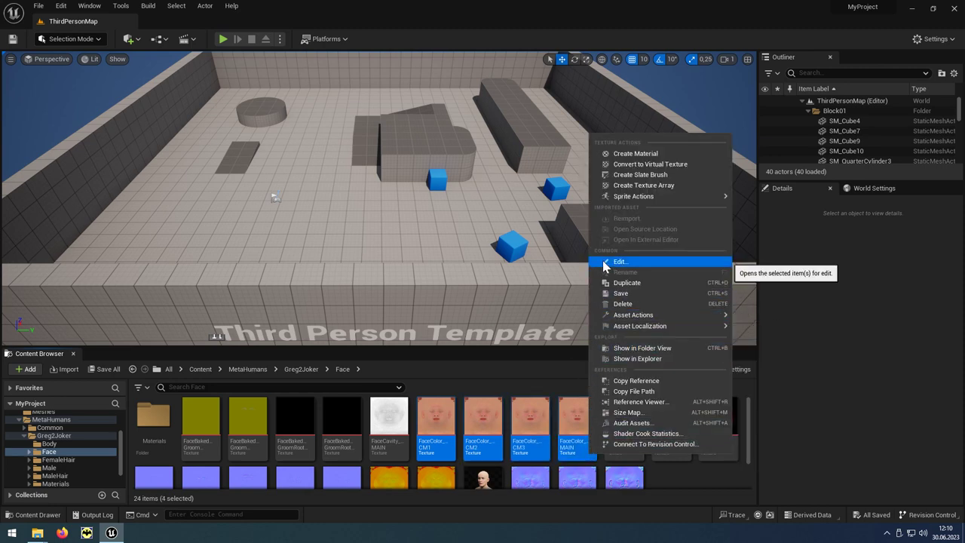
left_click(634, 262)
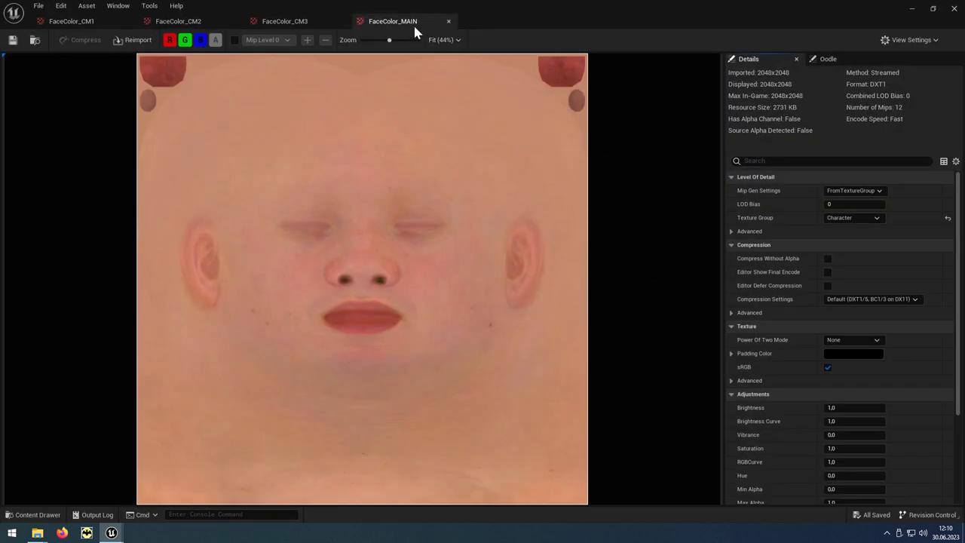
left_click(302, 31)
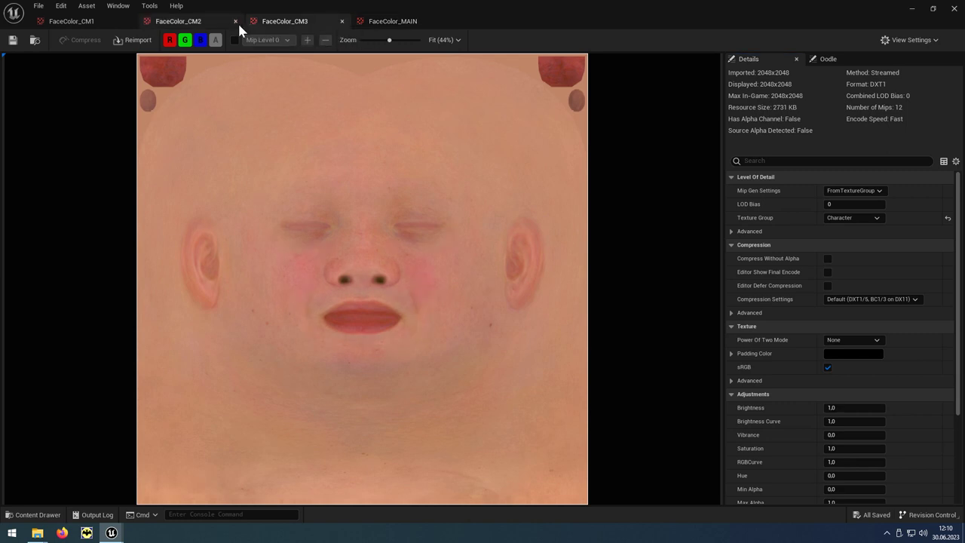
left_click(193, 28)
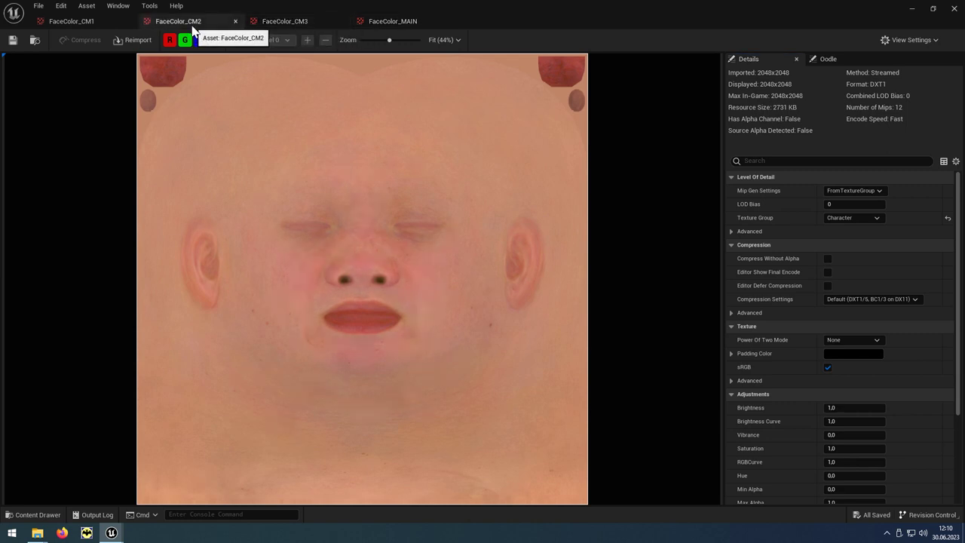
left_click(91, 29)
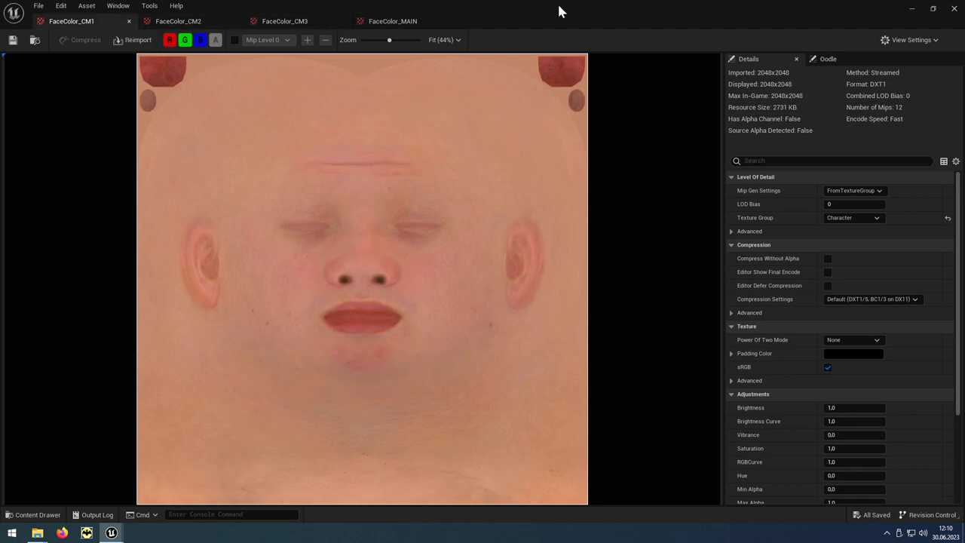
left_click(954, 8)
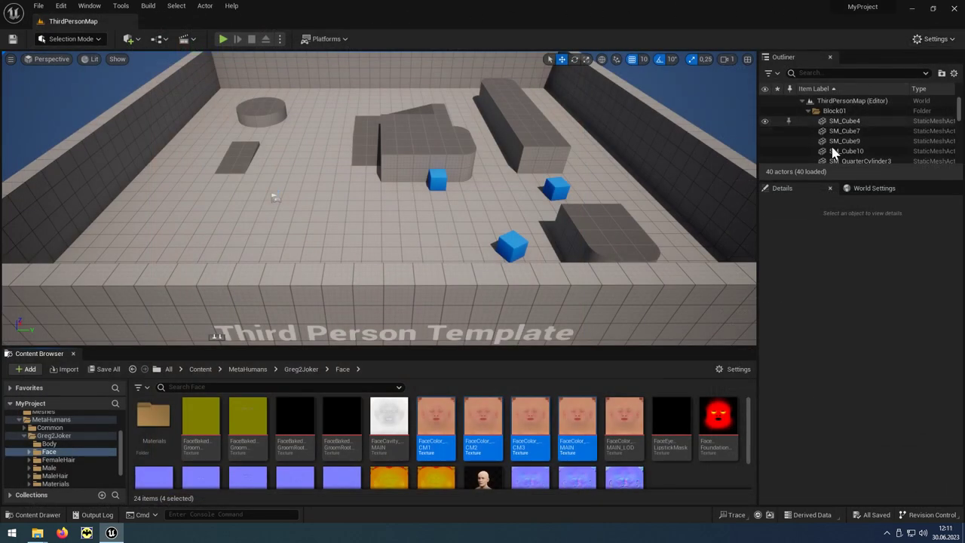
Step: Export FaceColor_CM1–CM3 and FaceNormal_WM1–WM3 as PNGs into GregHeadModel
left_click(588, 446, "ctrl")
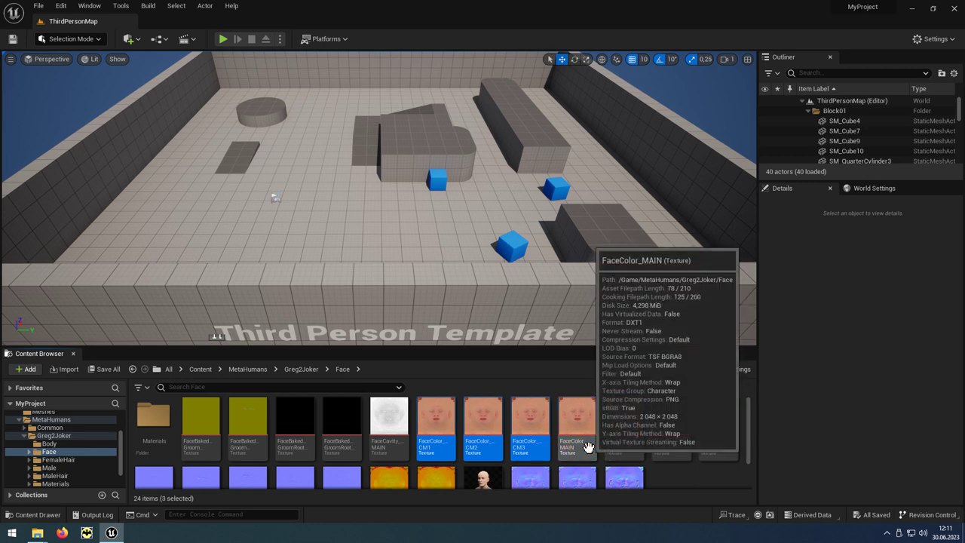
scroll(238, 436, "down", 1)
left_click(229, 441, "ctrl")
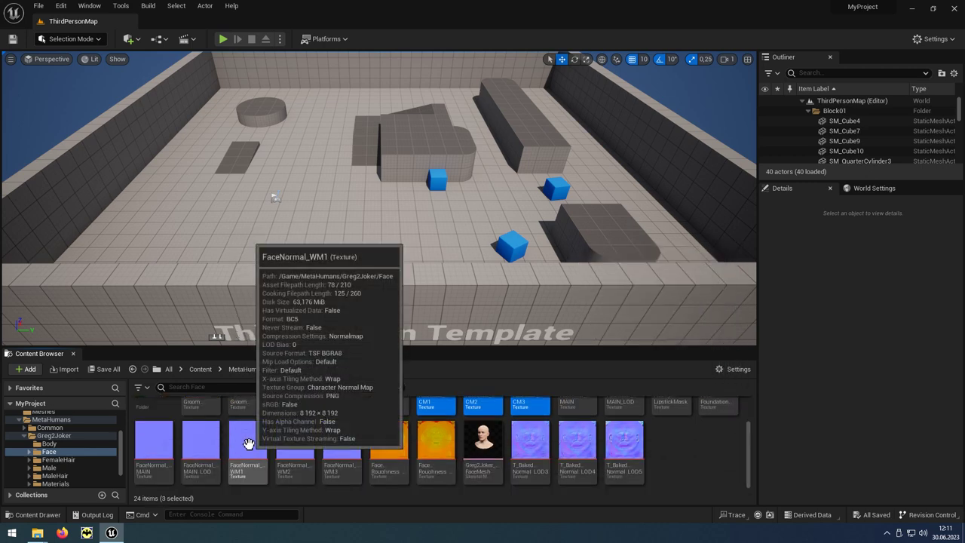
left_click(295, 445, "ctrl")
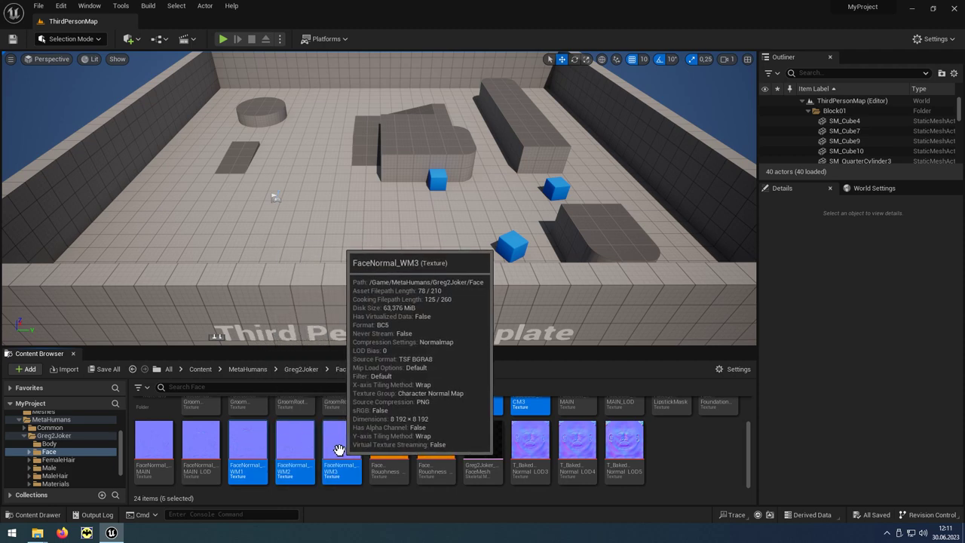
left_click(342, 447, "ctrl")
right_click(349, 442)
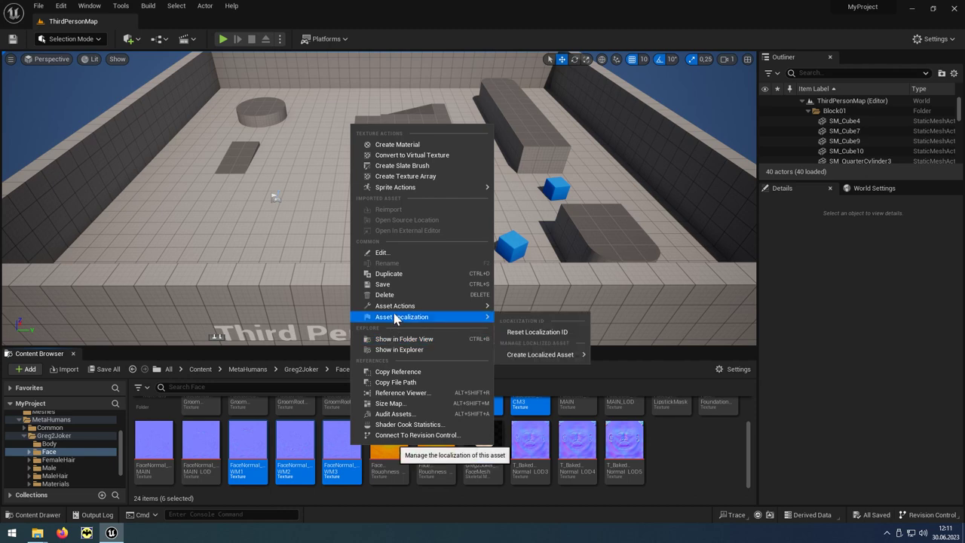
mouse_move(395, 305)
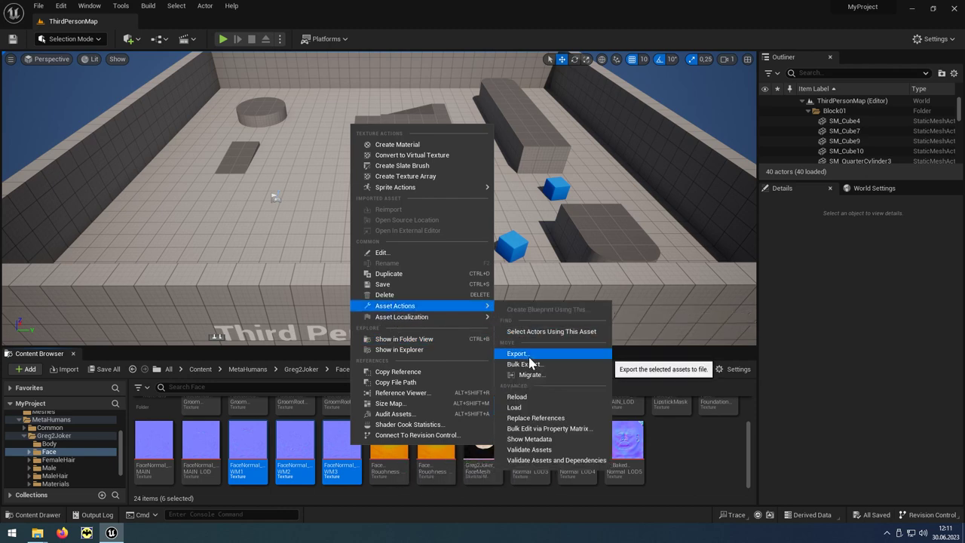
left_click(518, 354)
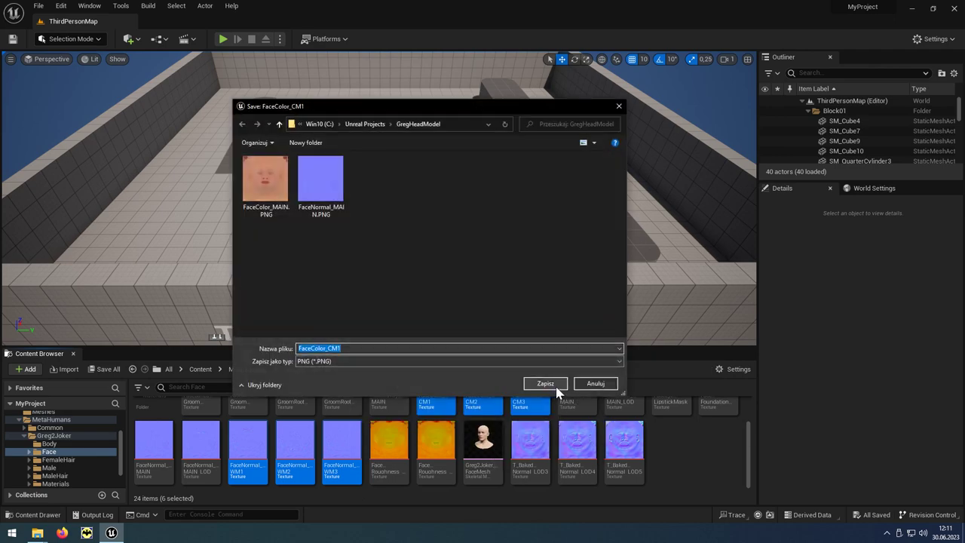
left_click(554, 384)
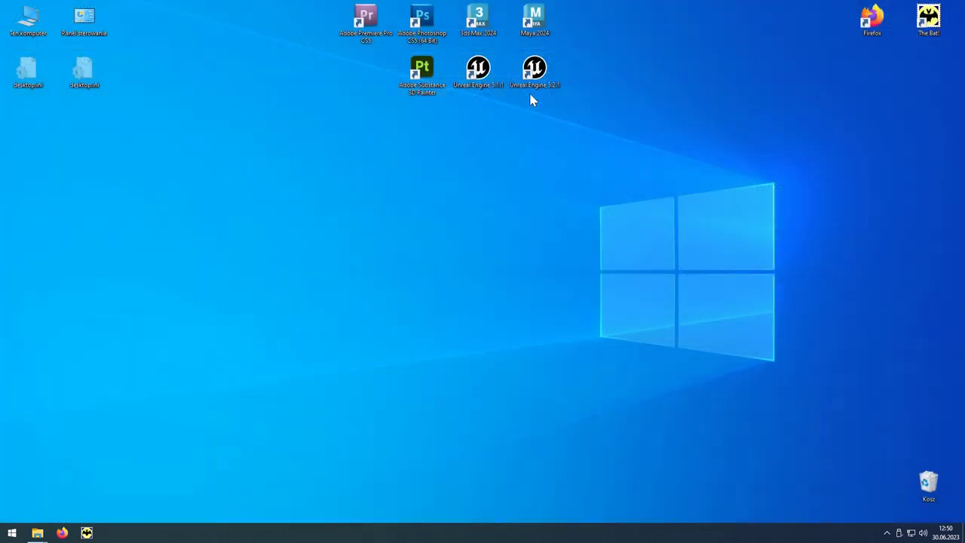
Step: Launch Maya 2024 from the desktop and start a new untitled scene
double_click(548, 30)
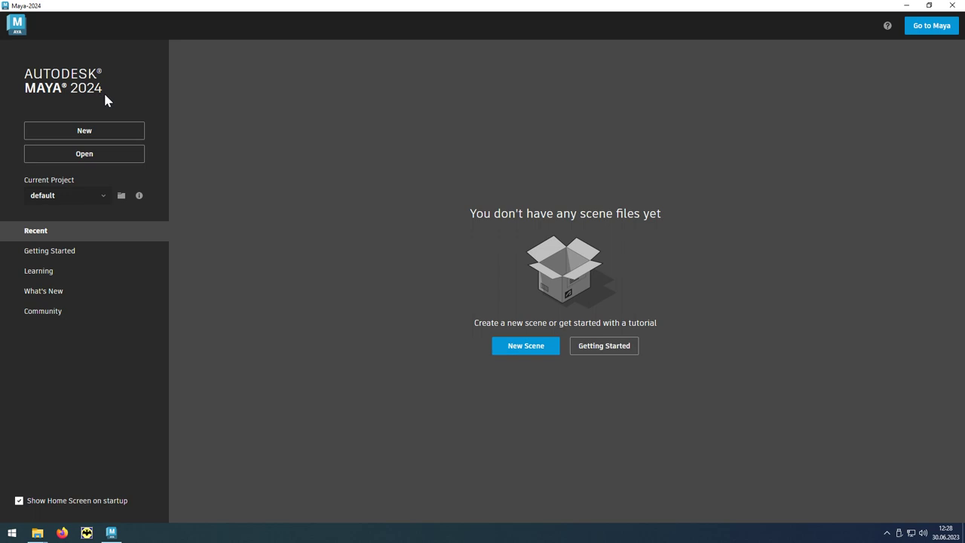
left_click(109, 132)
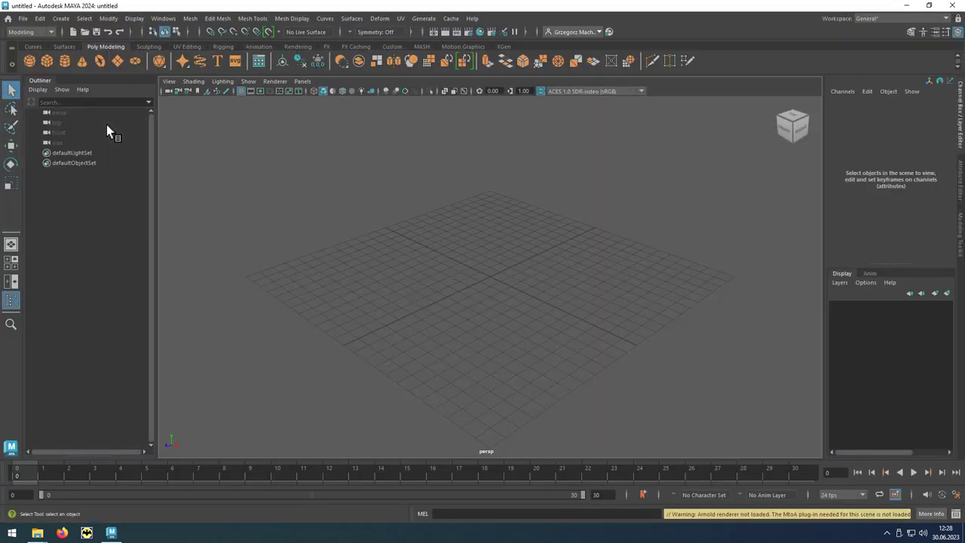
Step: Import Greg2Joker_FaceMesh.FBX from C:\Unreal Projects\GregHeadModel into the Maya scene
left_click(24, 21)
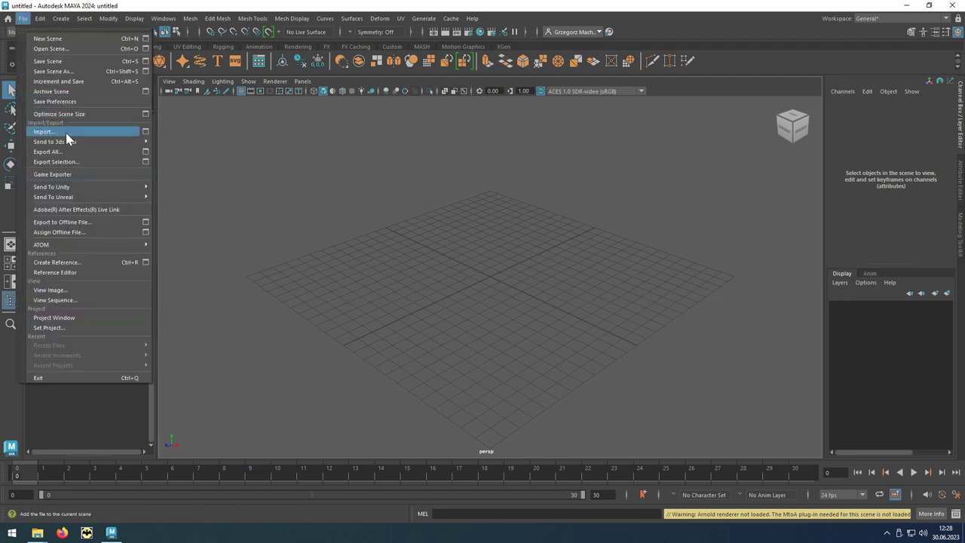
left_click(66, 134)
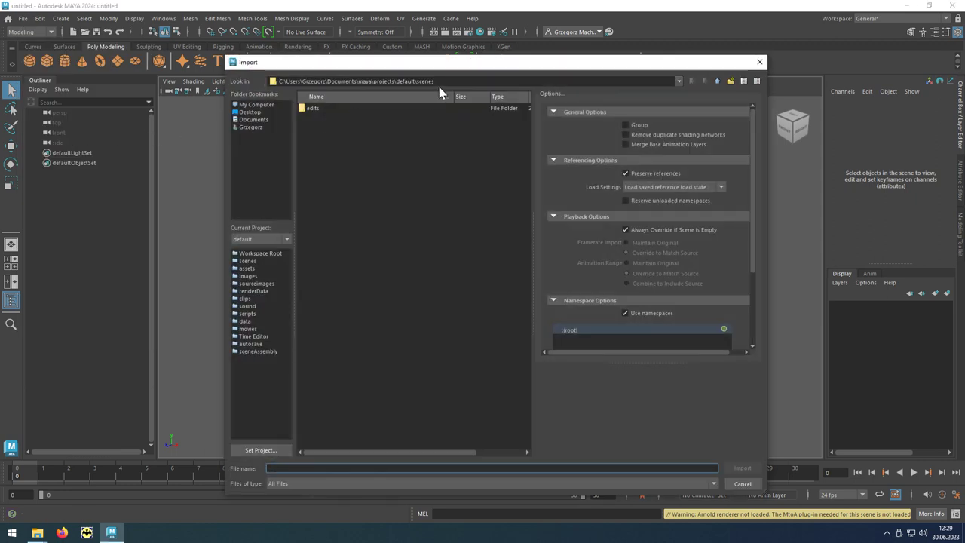
left_click(444, 82)
type("C:\\Unreal Projects\\GregHeadModel")
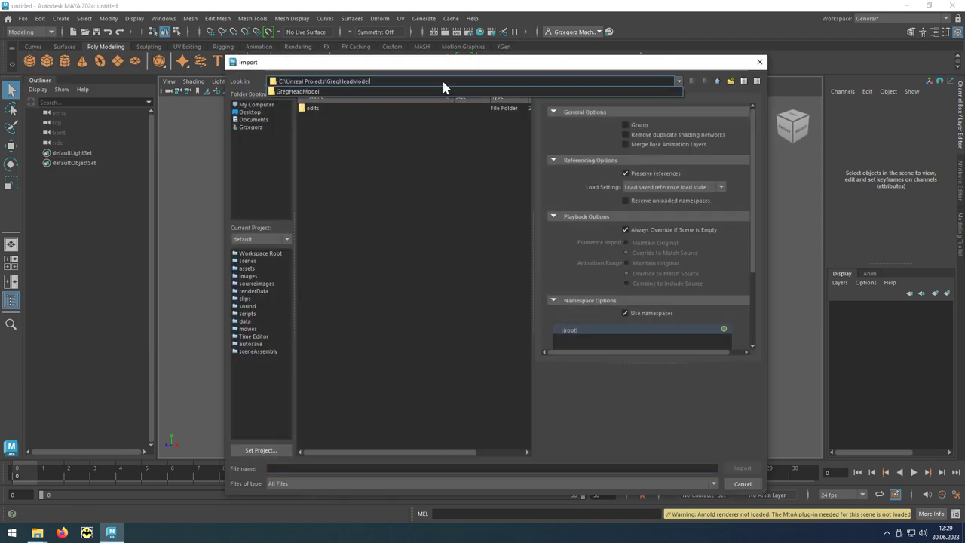
key("Return")
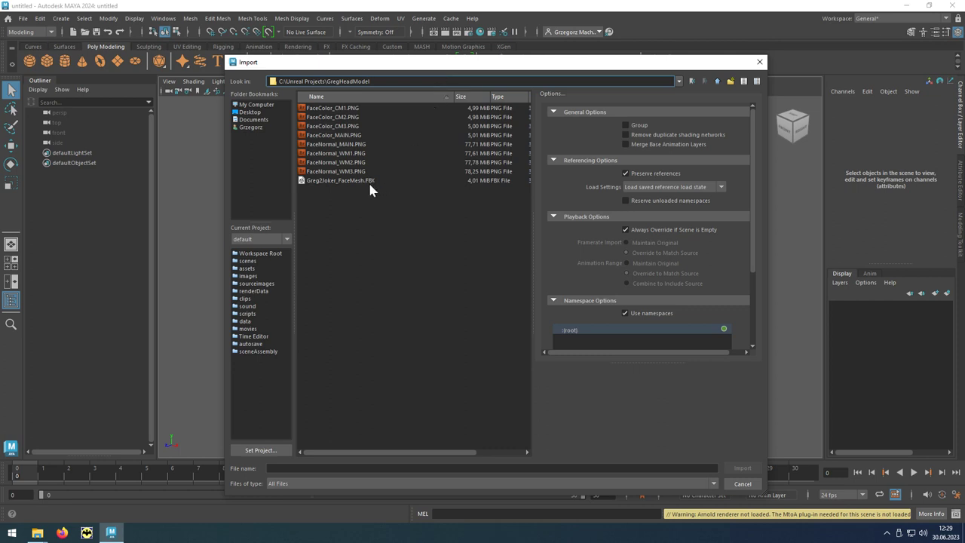
left_click(333, 181)
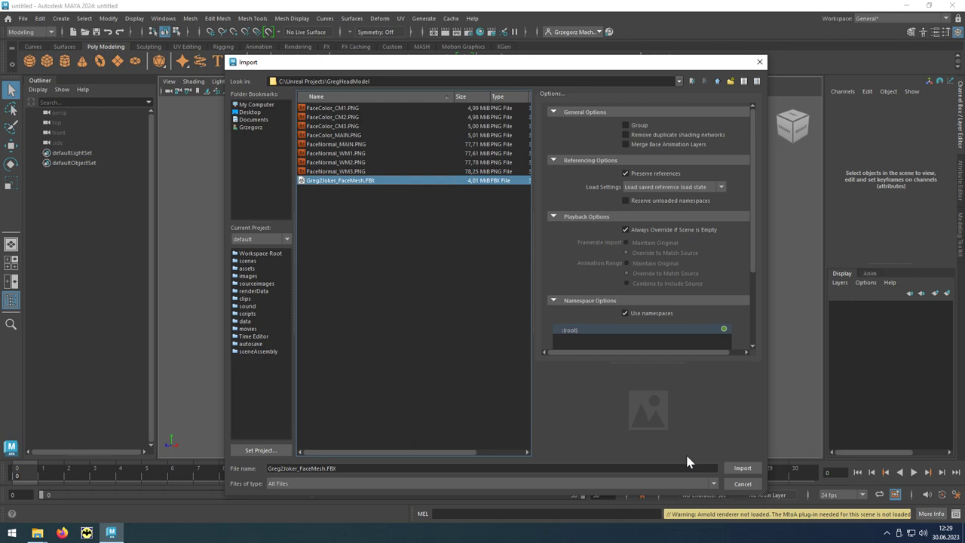
left_click(757, 475)
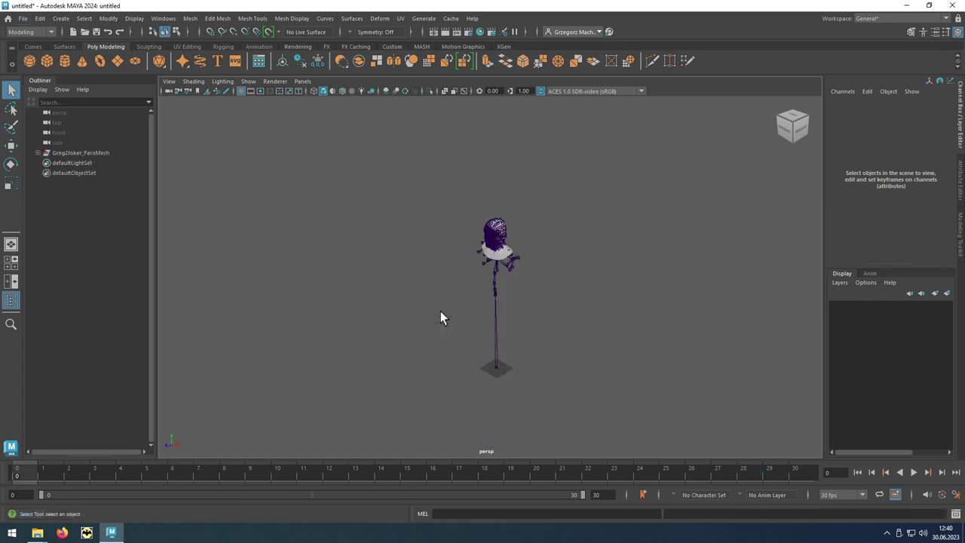
Step: Expand Greg2Joker_FaceMesh in the Outliner and delete its root joint skeleton
scroll(503, 245, "up", 3)
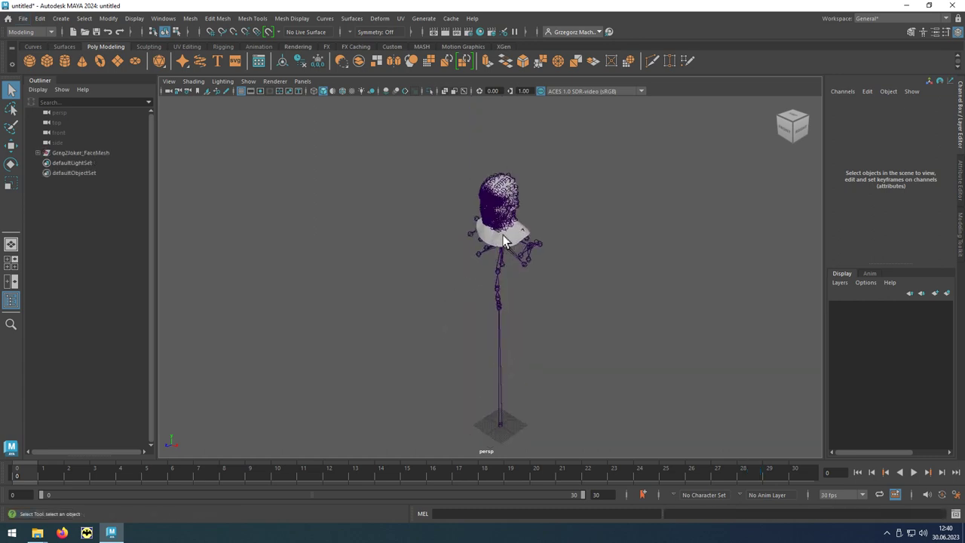
scroll(487, 240, "up", 2)
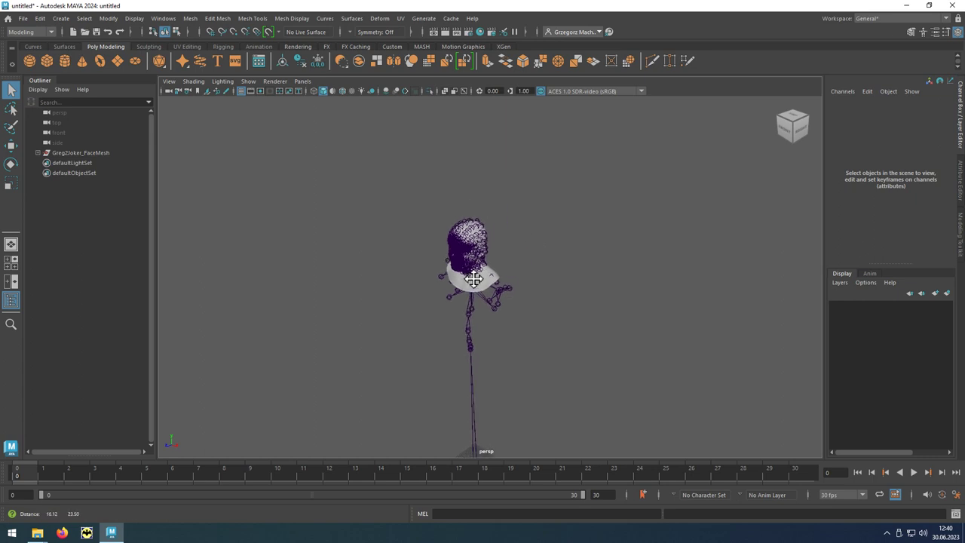
scroll(460, 240, "up", 1)
scroll(433, 242, "up", 2)
scroll(427, 238, "up", 2)
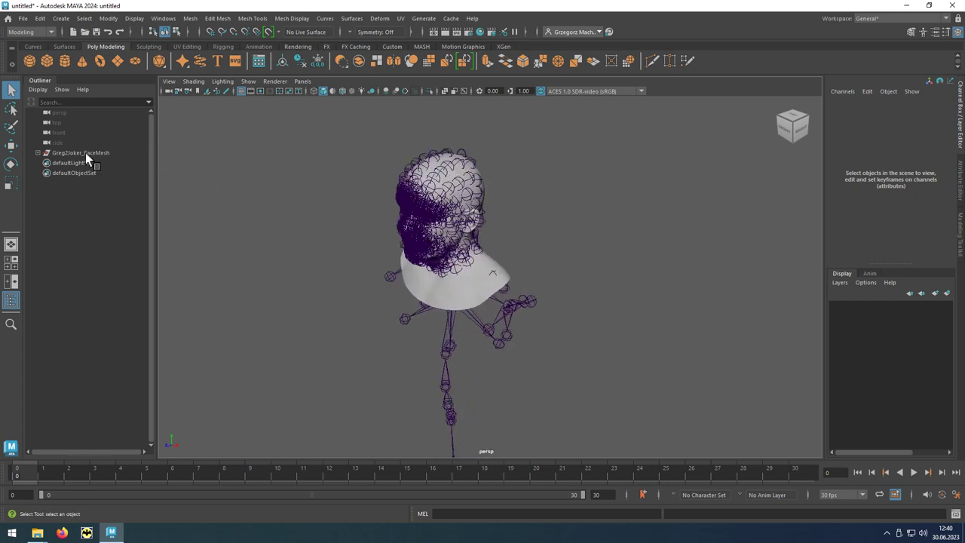
left_click(38, 153)
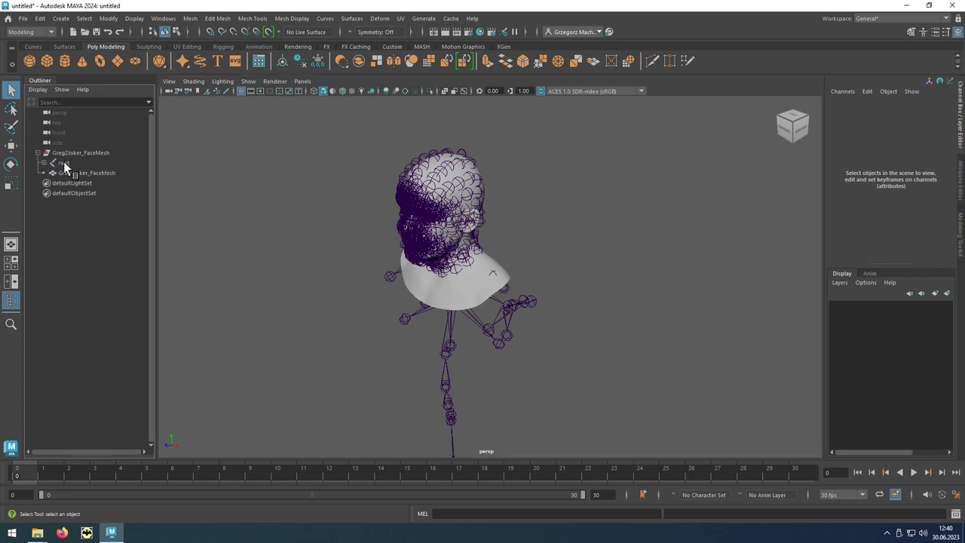
left_click(64, 161)
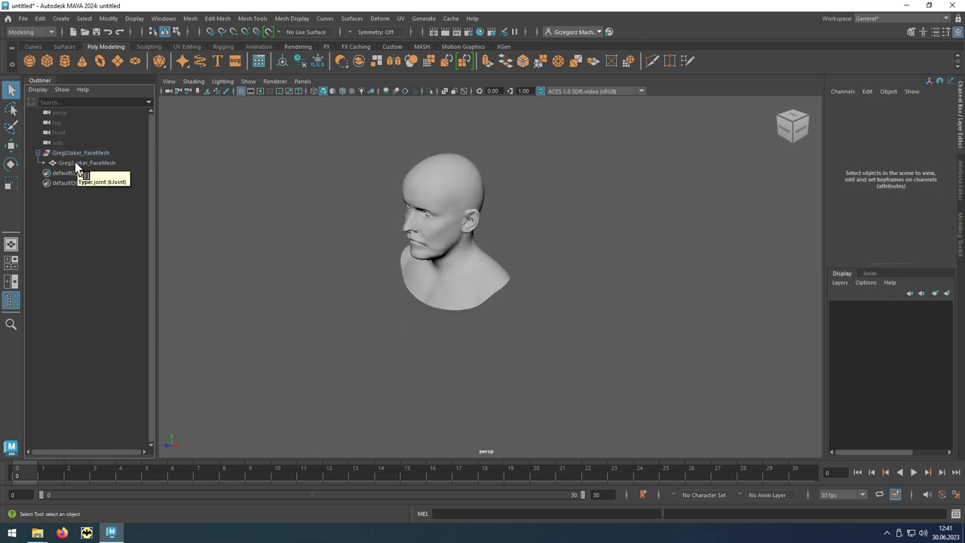
scroll(427, 232, "up", 2)
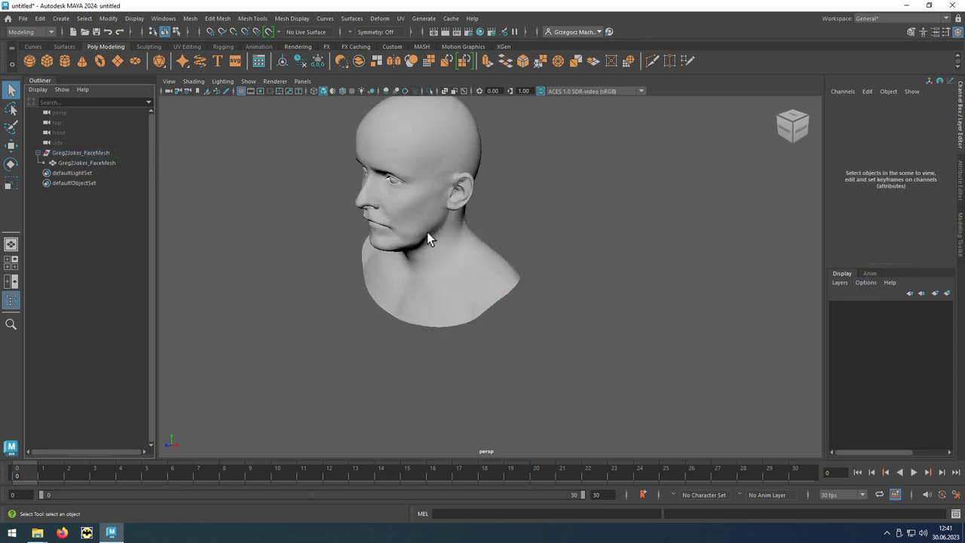
Step: In face mode, select the head surface and invert the selection to isolate eyeball and mouth faces
right_click(415, 208)
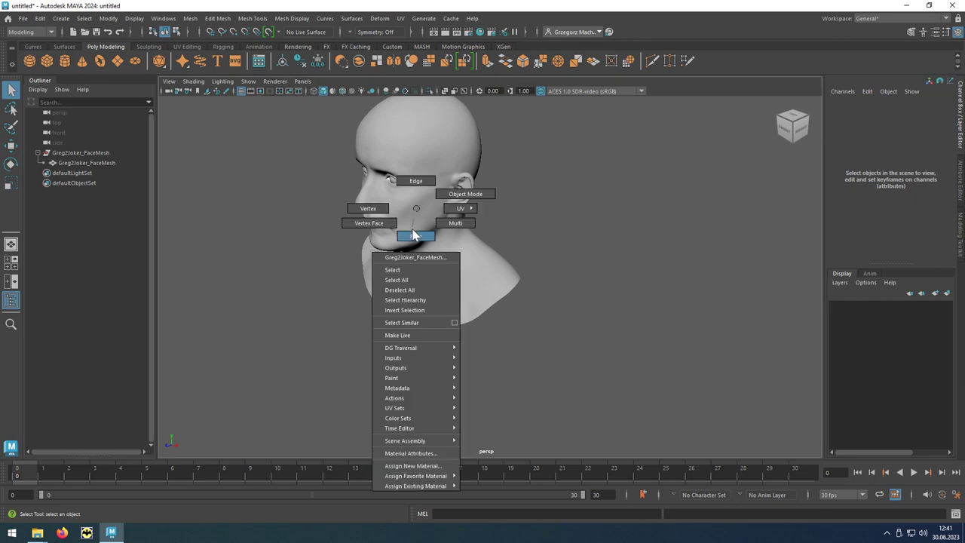
left_click(426, 237)
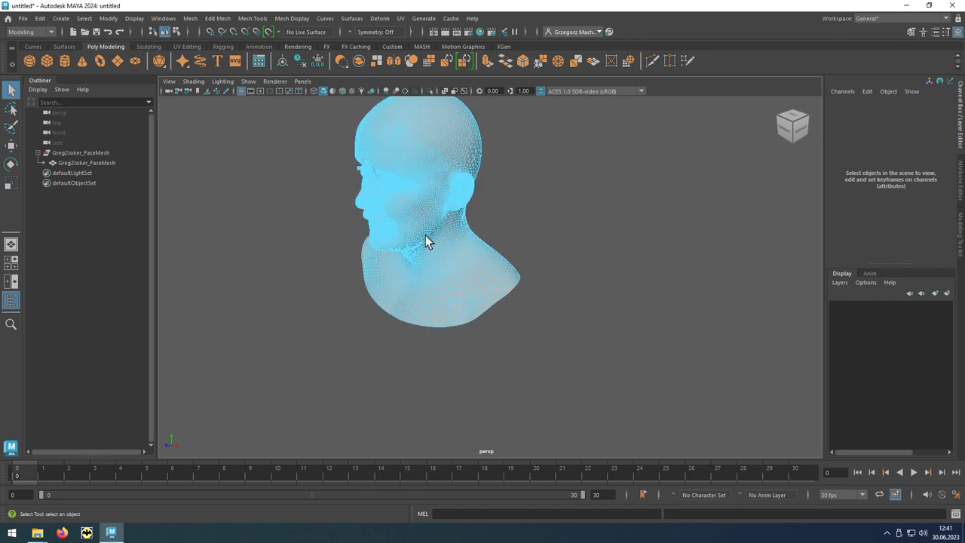
left_click(424, 145)
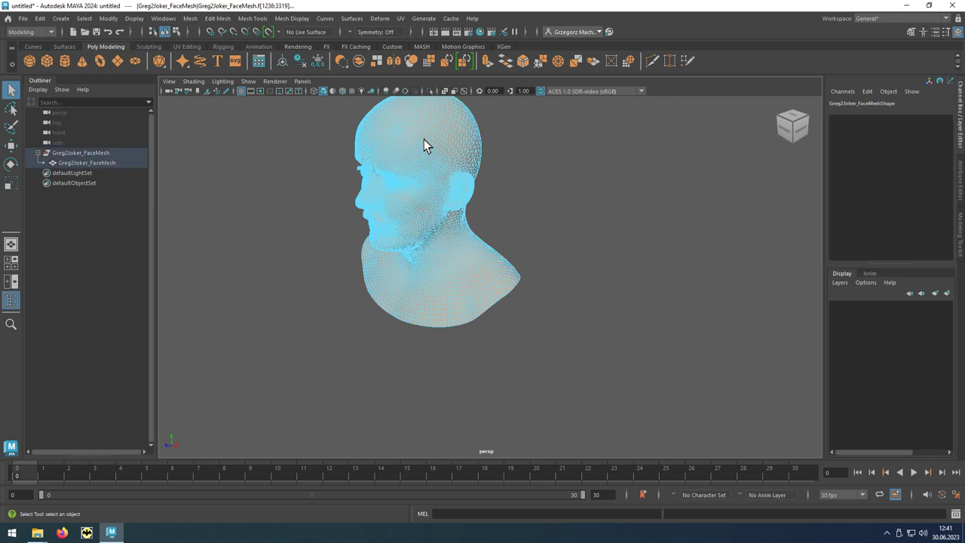
left_click(89, 20)
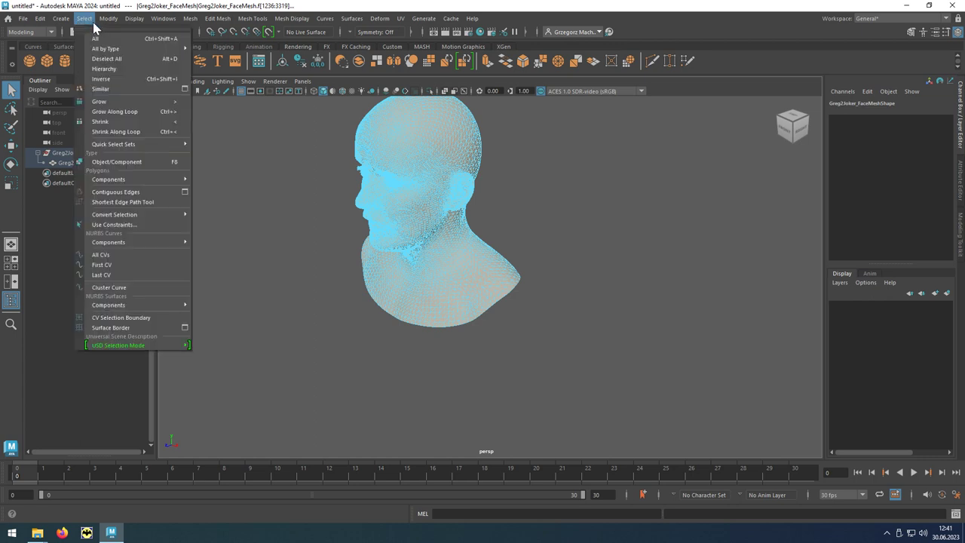
left_click(131, 79)
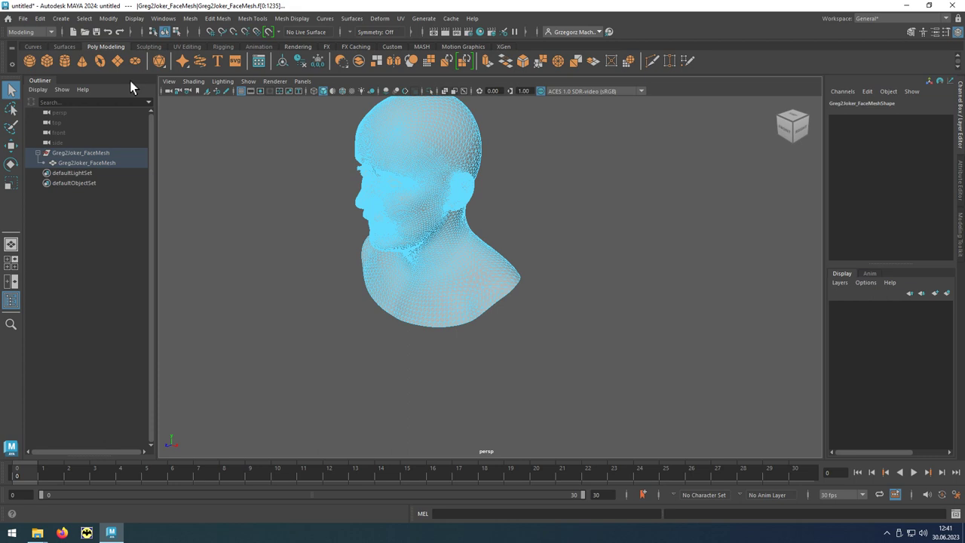
Step: Move the eyeball and mouth faces away, delete them, and return to Object Mode
left_click(15, 149)
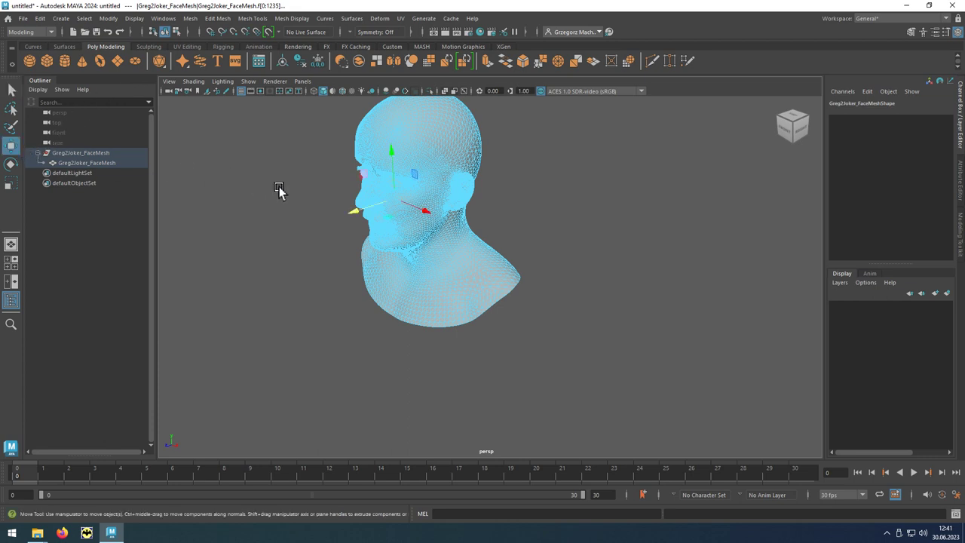
left_click_drag(354, 213, 276, 241)
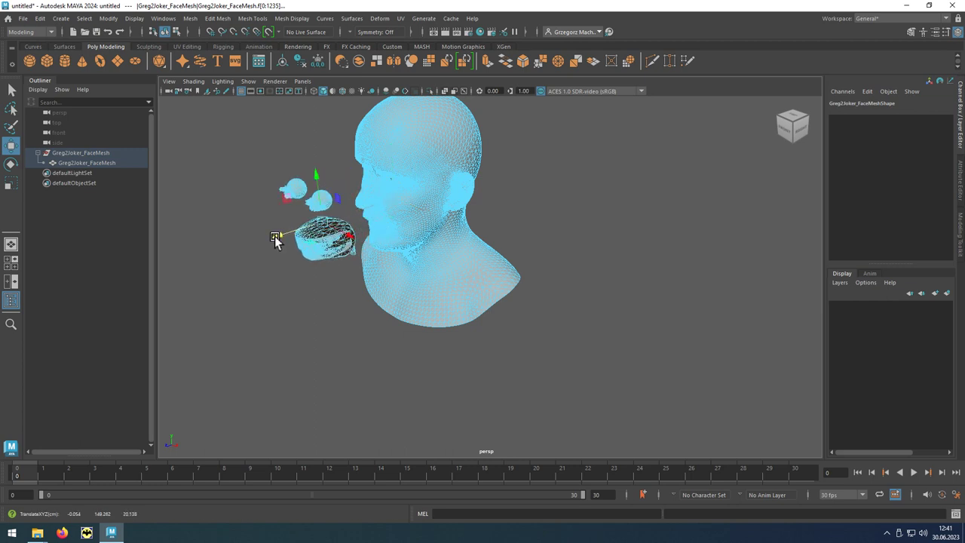
key("Delete")
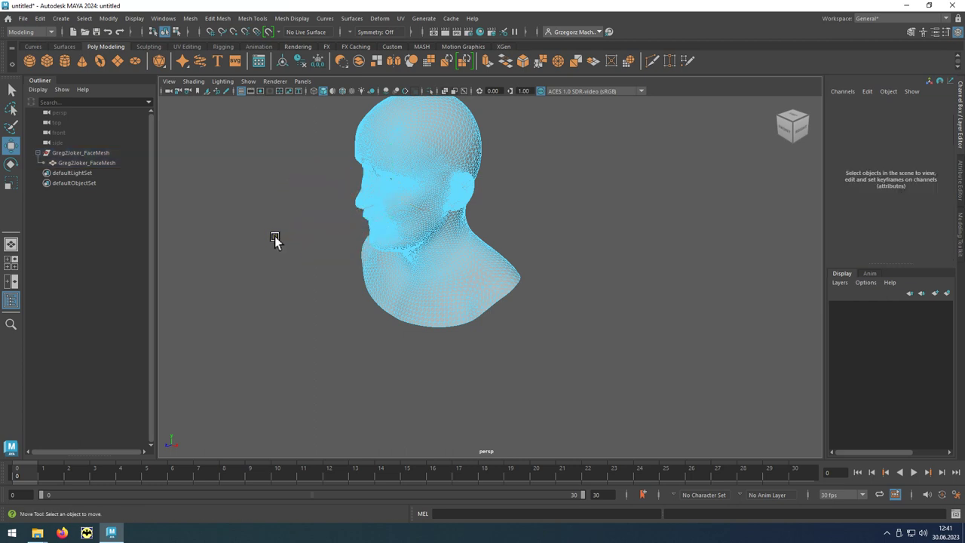
right_click(413, 162)
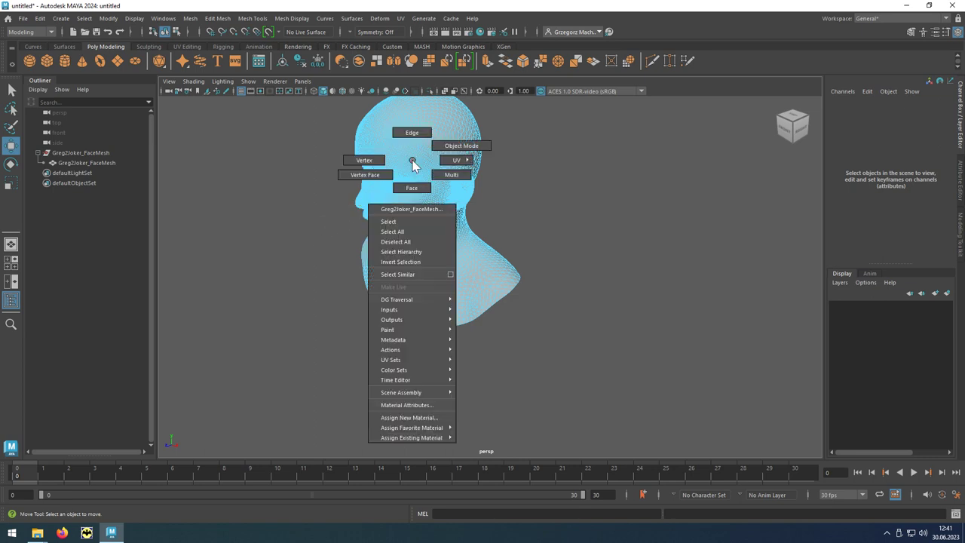
left_click(483, 151)
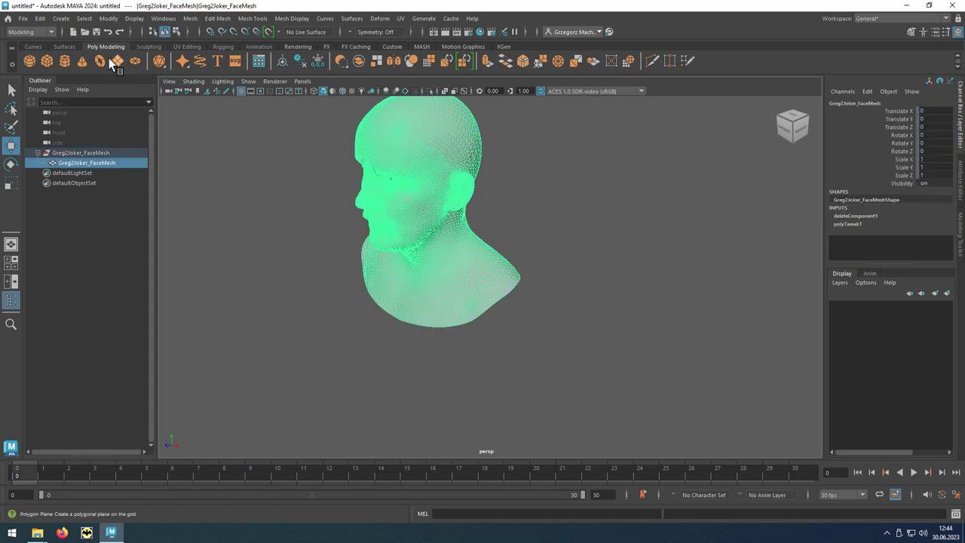
Step: Export the selected head mesh to C:\Unreal Projects\GregHeadModel as Greg2Joker_FaceMesh.FBX, overwriting the old file
left_click(28, 22)
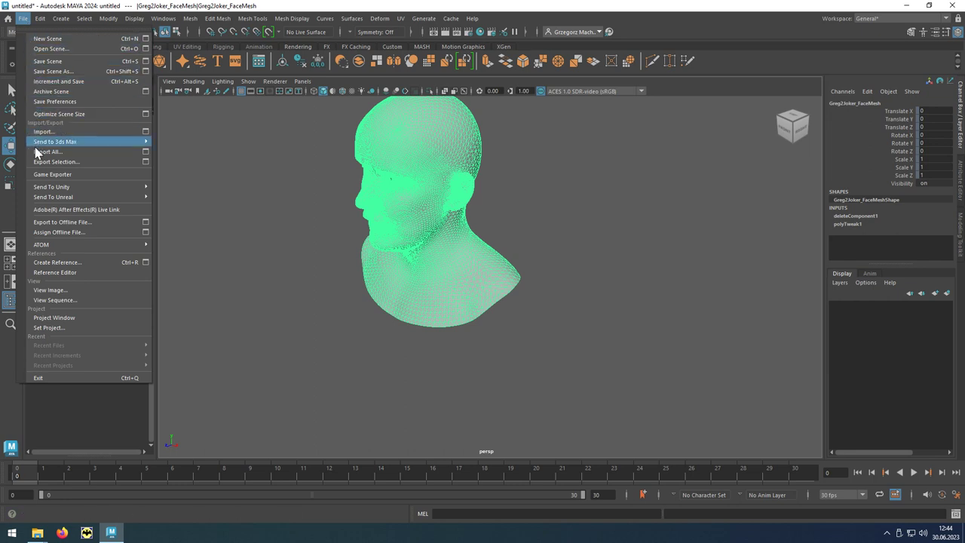
left_click(83, 162)
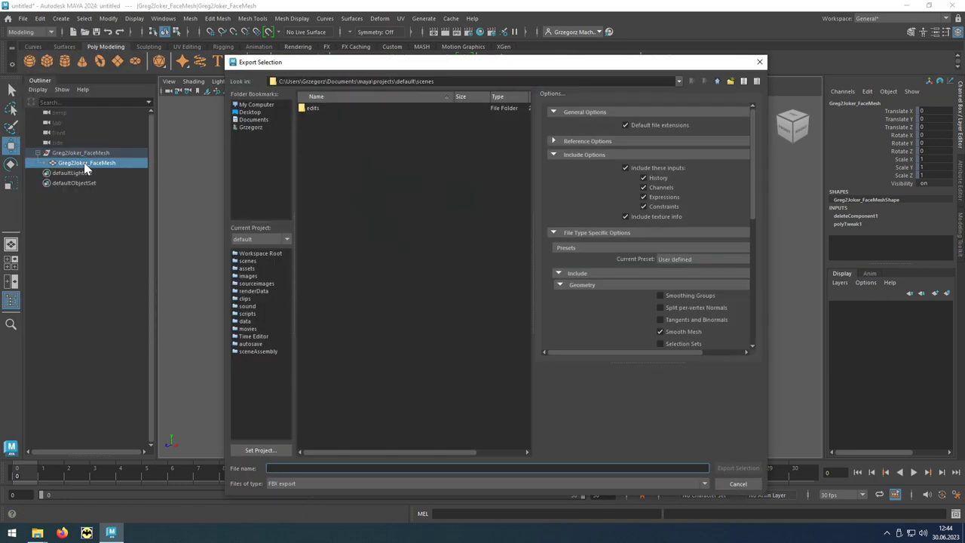
left_click_drag(438, 81, 263, 81)
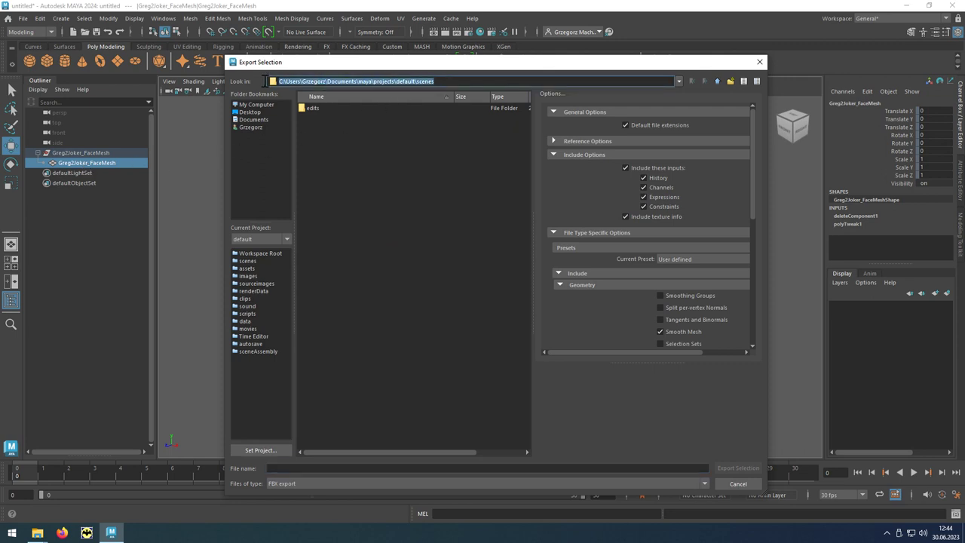
type("C:\\Unreal Projects\\GregHeadModel")
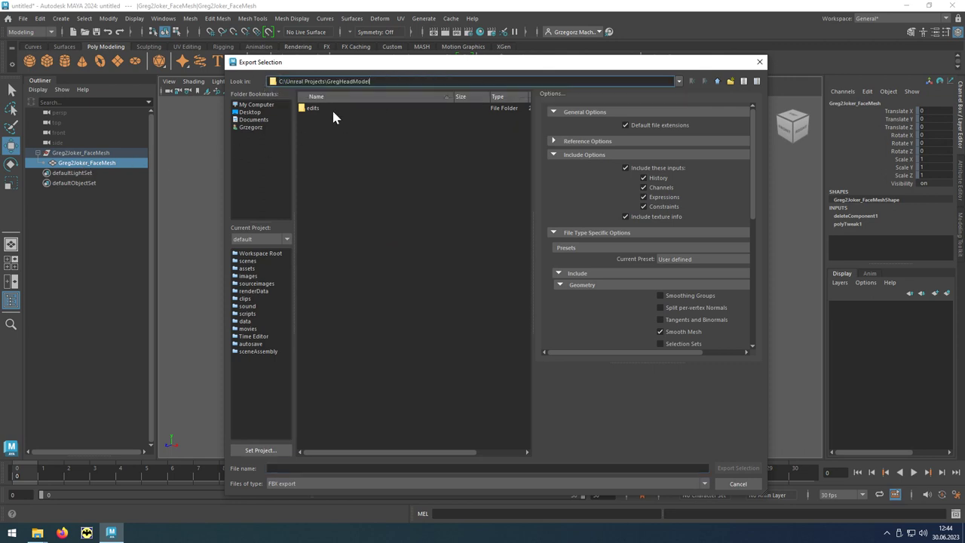
key("Return")
left_click(341, 110)
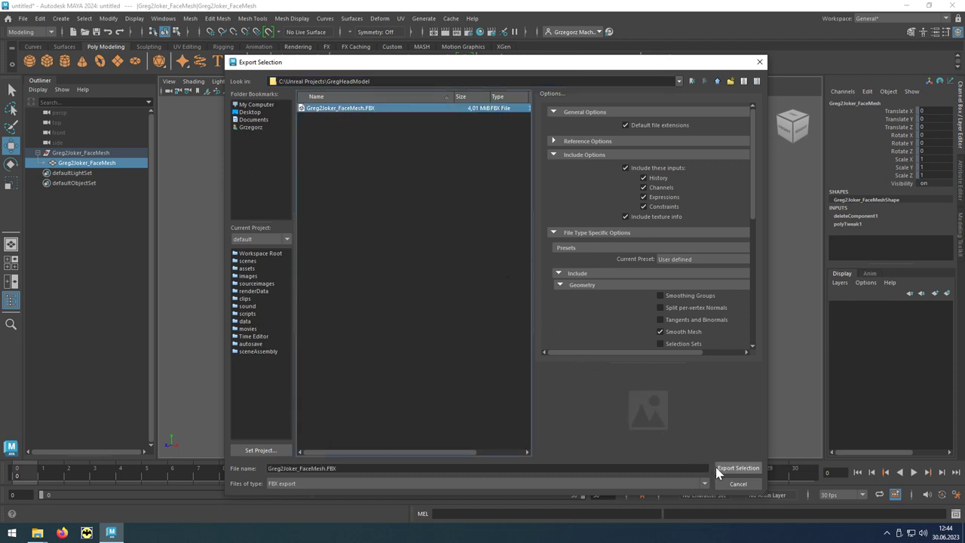
left_click(751, 471)
left_click(486, 296)
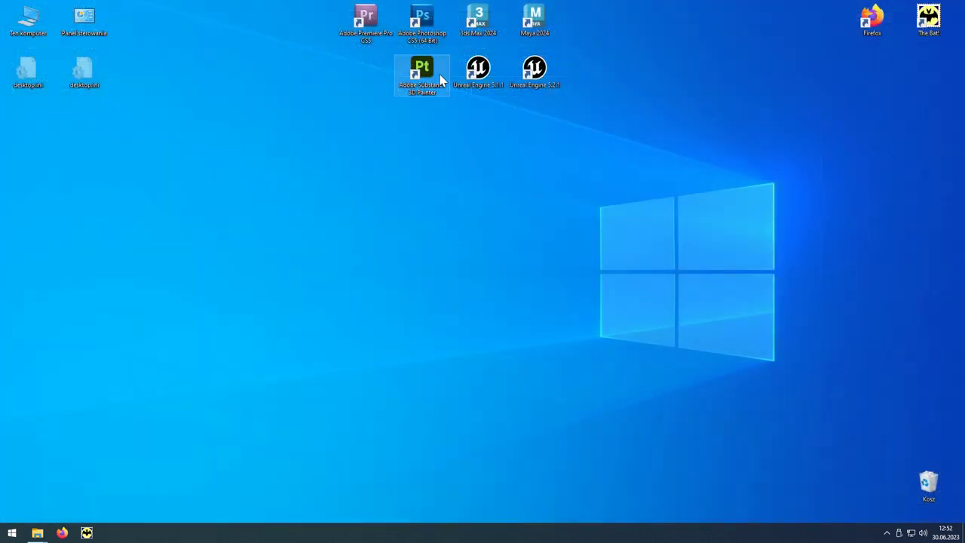
Step: Launch Adobe Substance 3D Painter from its desktop shortcut
double_click(441, 79)
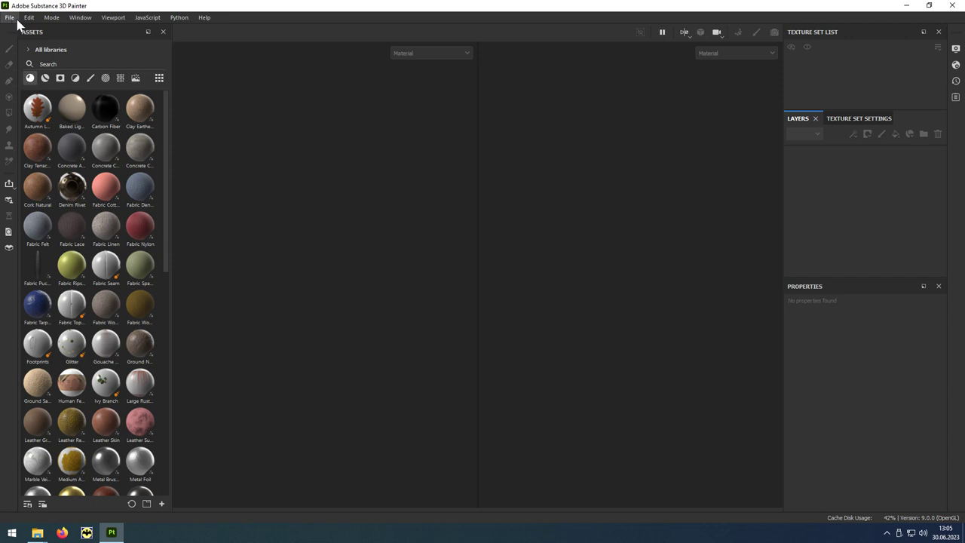
Step: Create a new 4096-resolution texturing project using the Greg2Joker_FaceMesh.FBX mesh
left_click(11, 20)
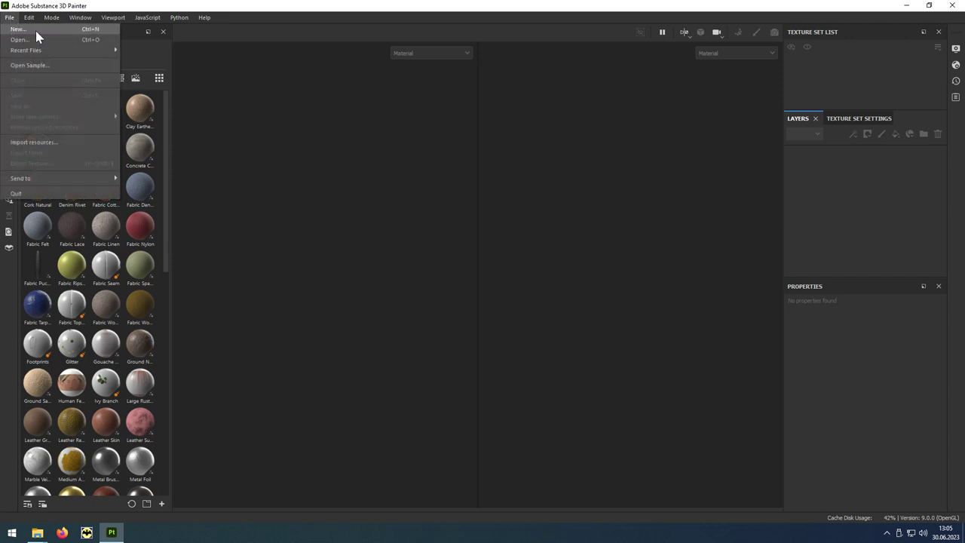
left_click(47, 30)
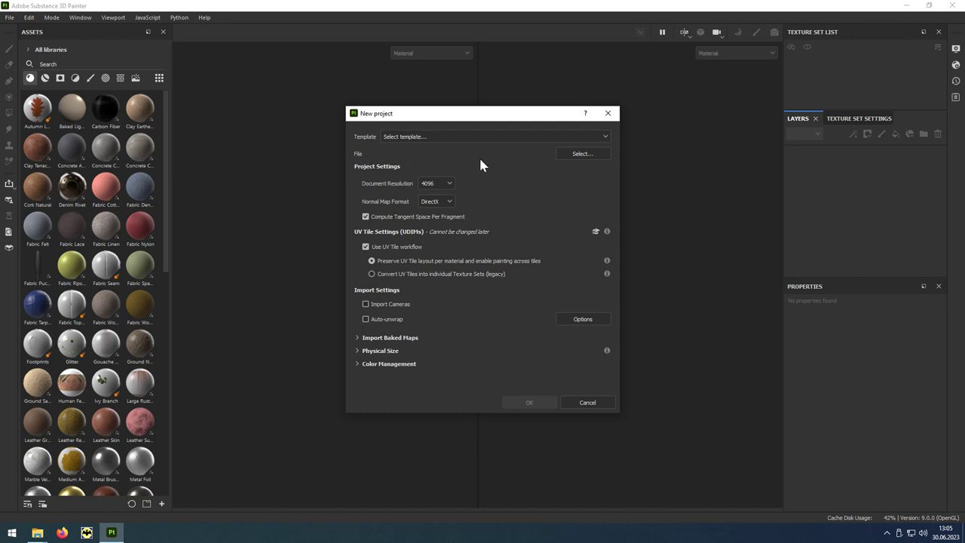
left_click(567, 155)
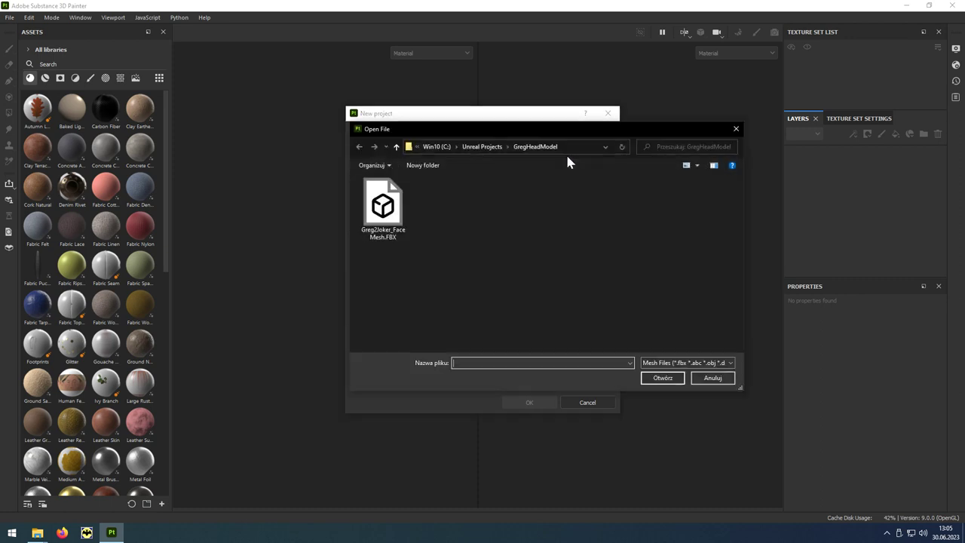
left_click(391, 216)
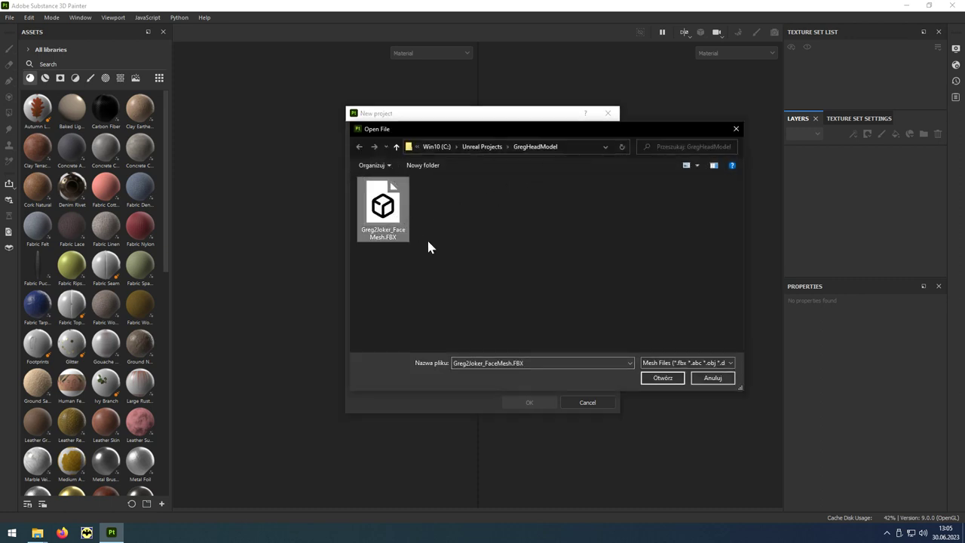
left_click(673, 380)
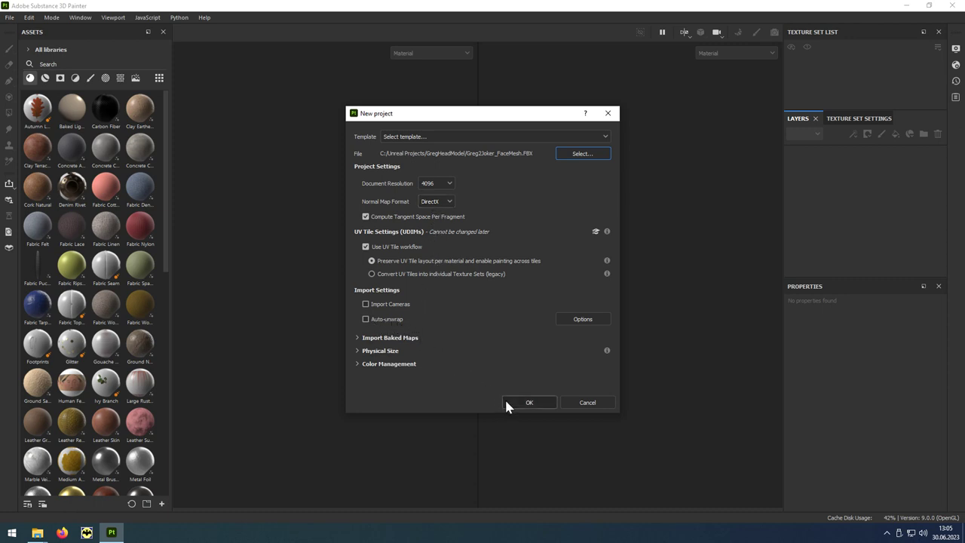
left_click(547, 405)
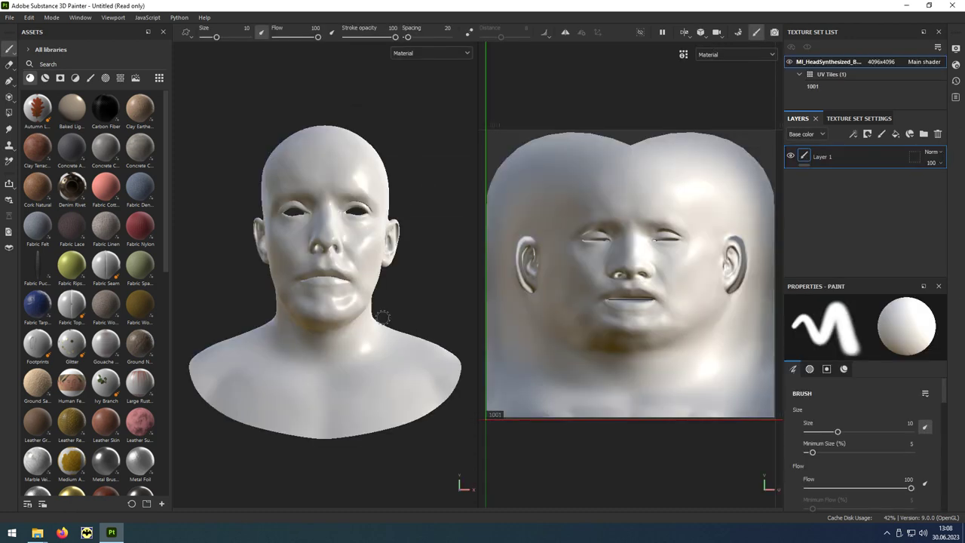
Step: Pick the eight FaceColor and FaceNormal PNG images for resource import
left_click(9, 18)
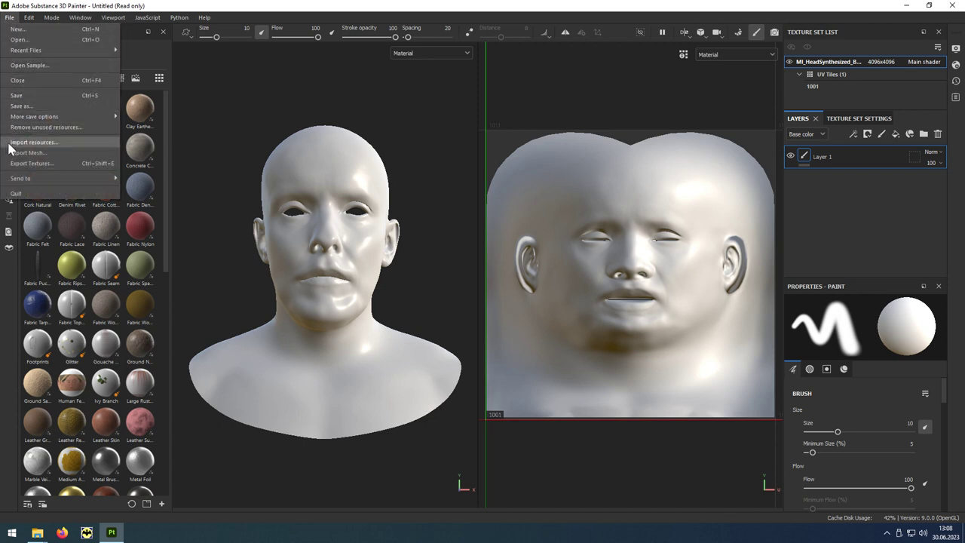
left_click(66, 143)
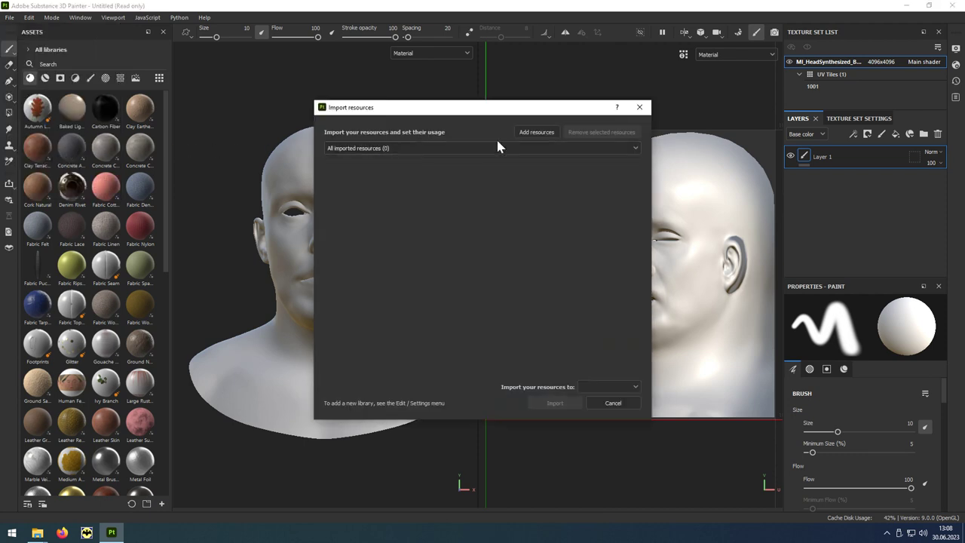
left_click(539, 134)
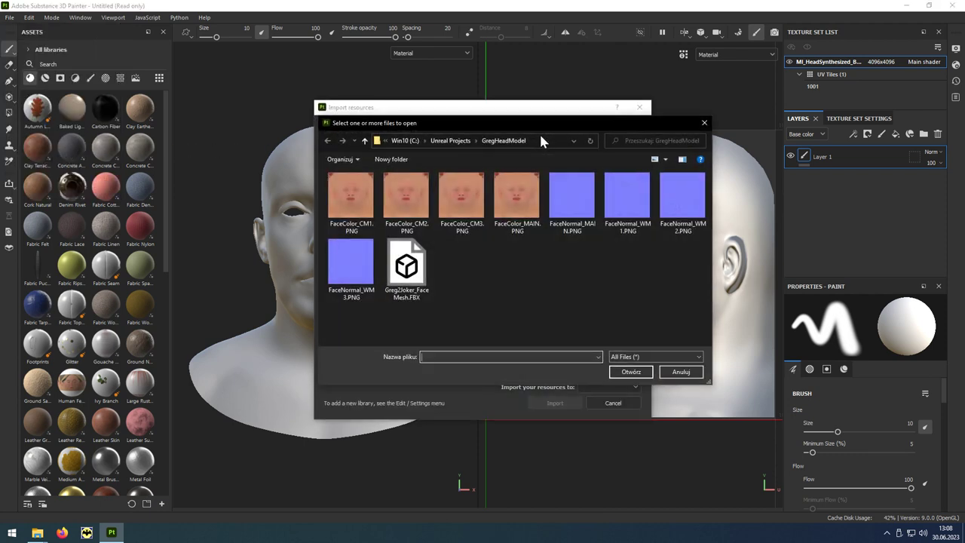
left_click(520, 193)
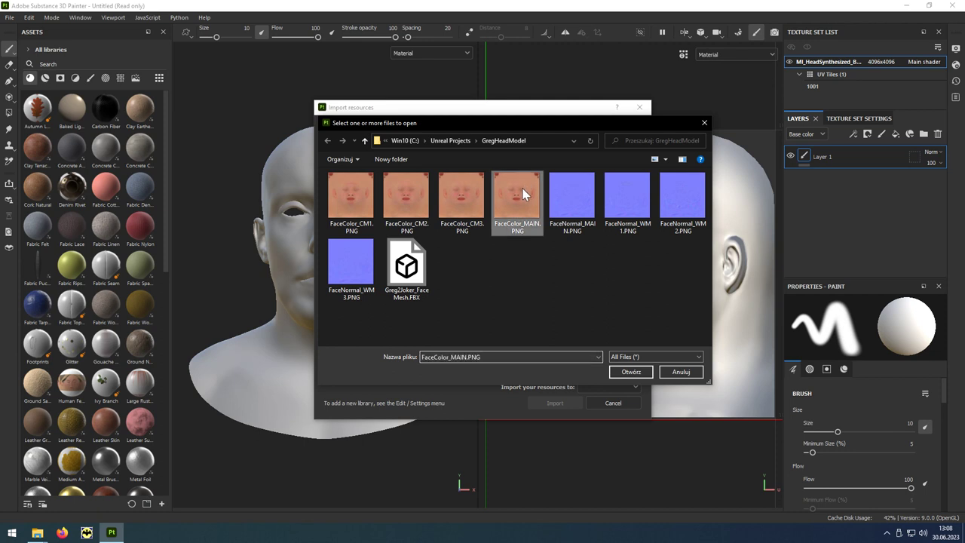
left_click(568, 198, "ctrl")
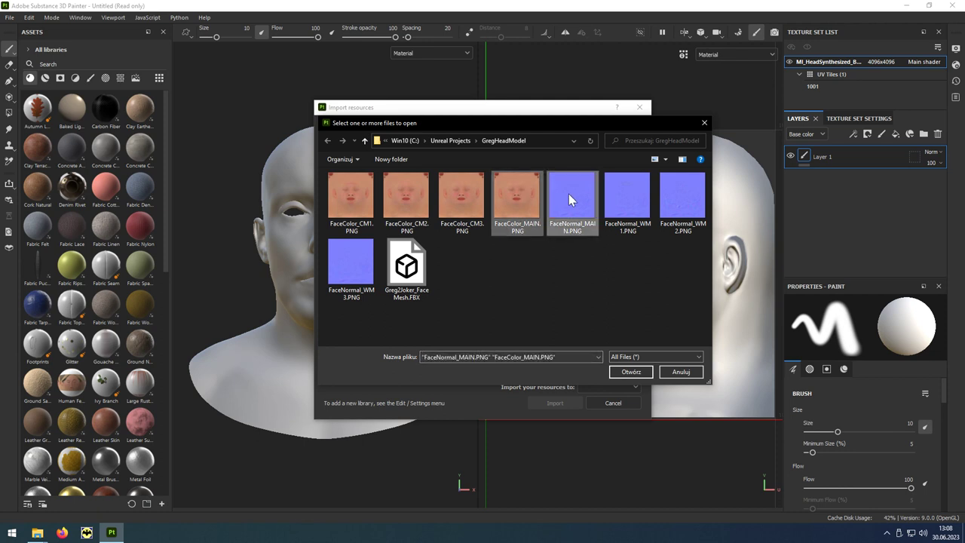
left_click(369, 185)
left_click(362, 270, "shift")
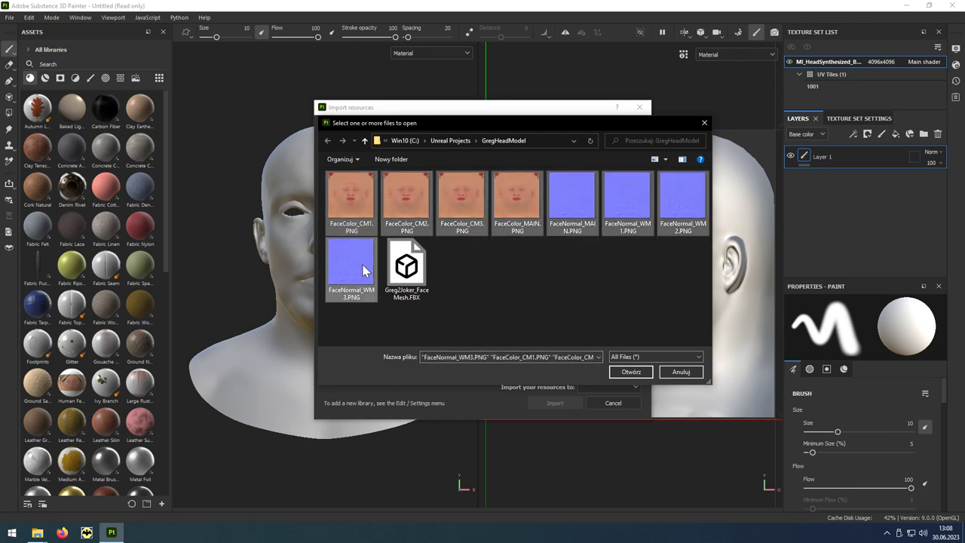
left_click(645, 376)
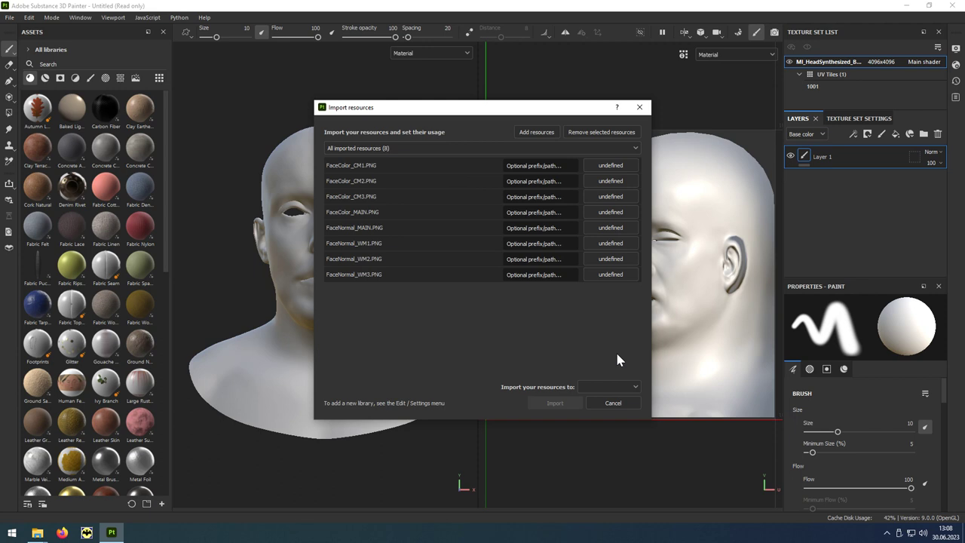
Step: Set all eight images' usage to texture and import them into the current session
left_click(623, 166)
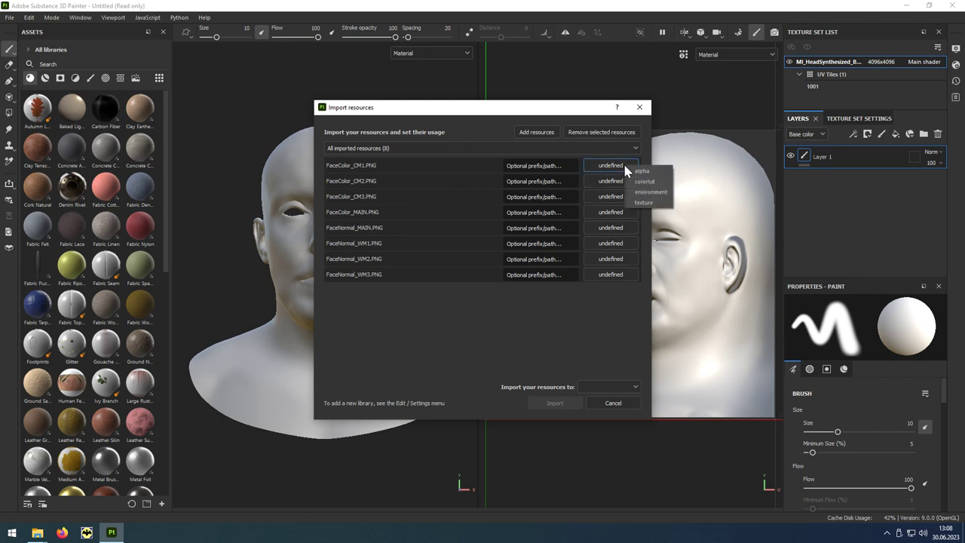
left_click(644, 203)
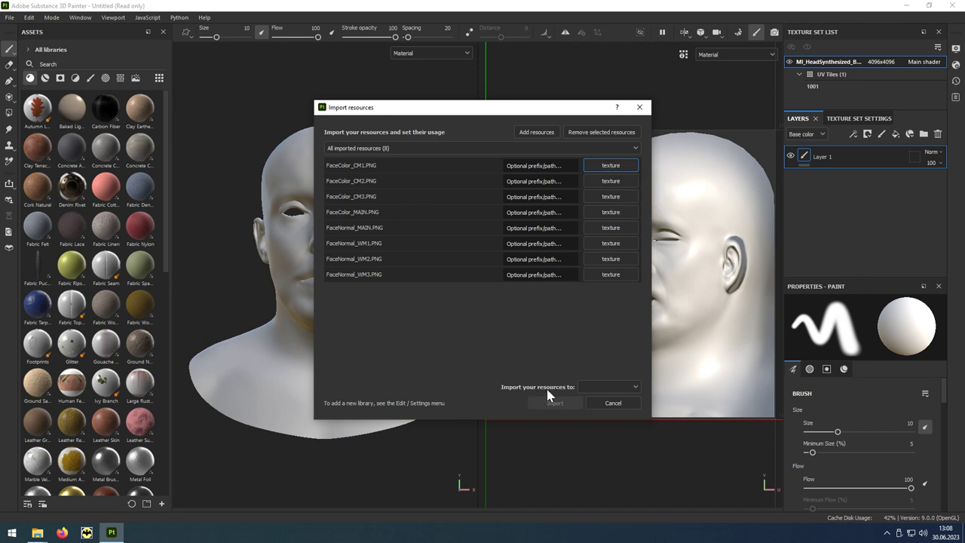
left_click(586, 386)
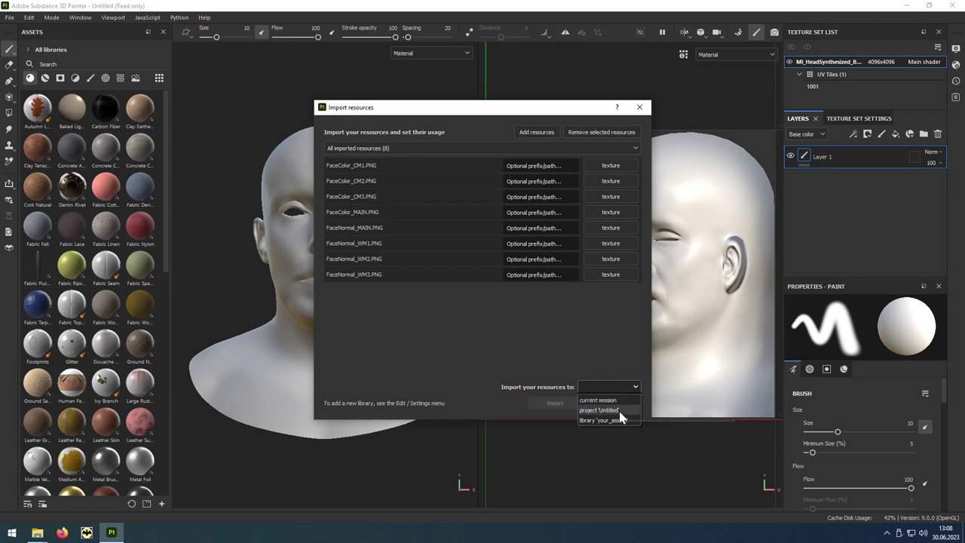
left_click(622, 400)
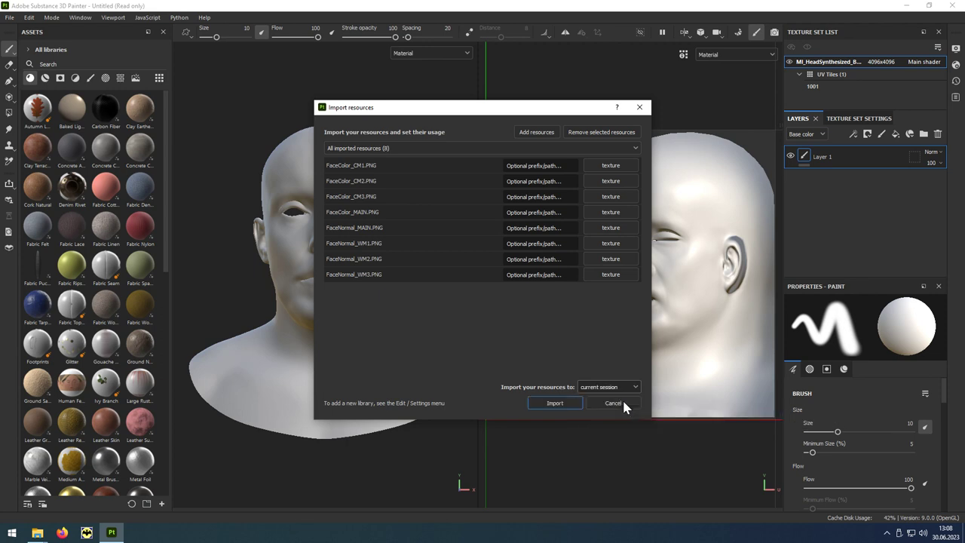
left_click(577, 403)
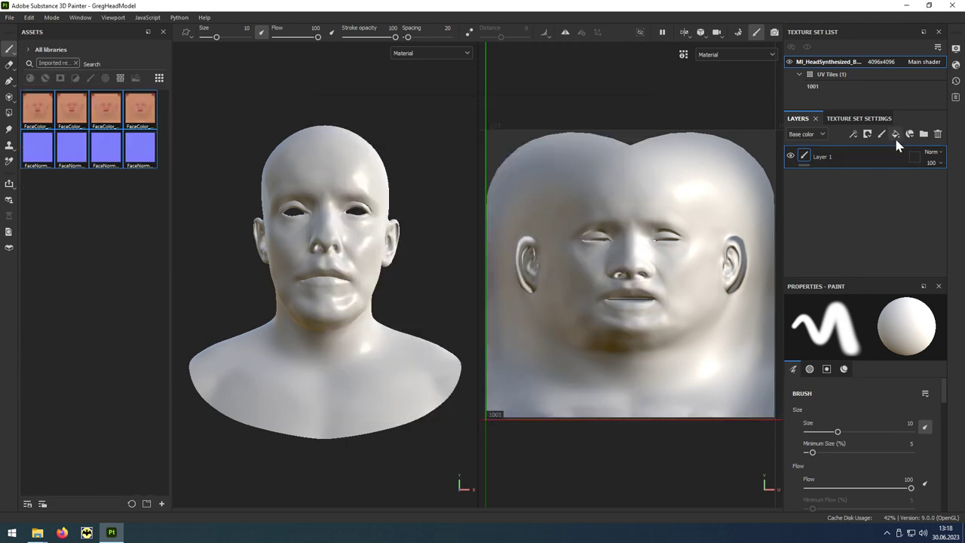
Step: Add a fill layer below Layer 1 with FaceColor_MAIN as its base colour
left_click(895, 136)
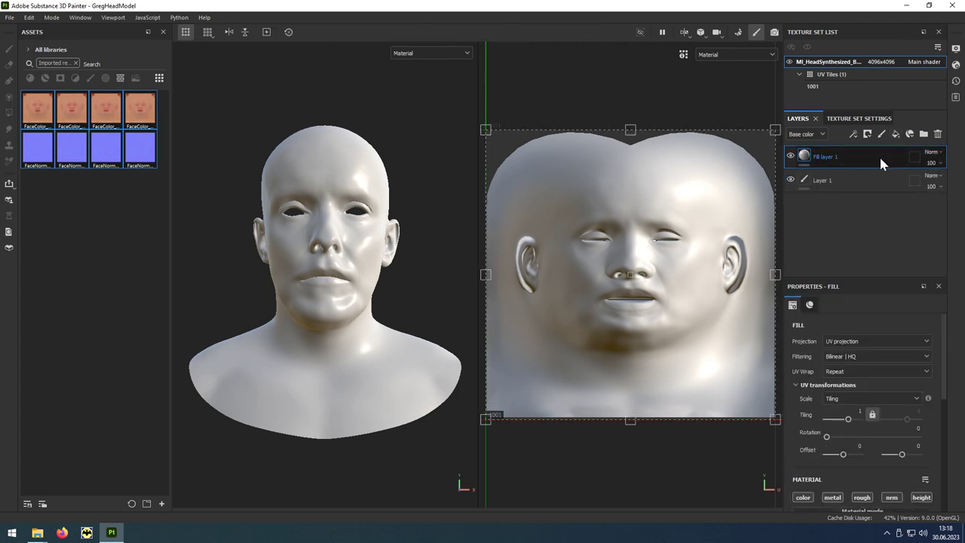
left_click_drag(880, 159, 878, 195)
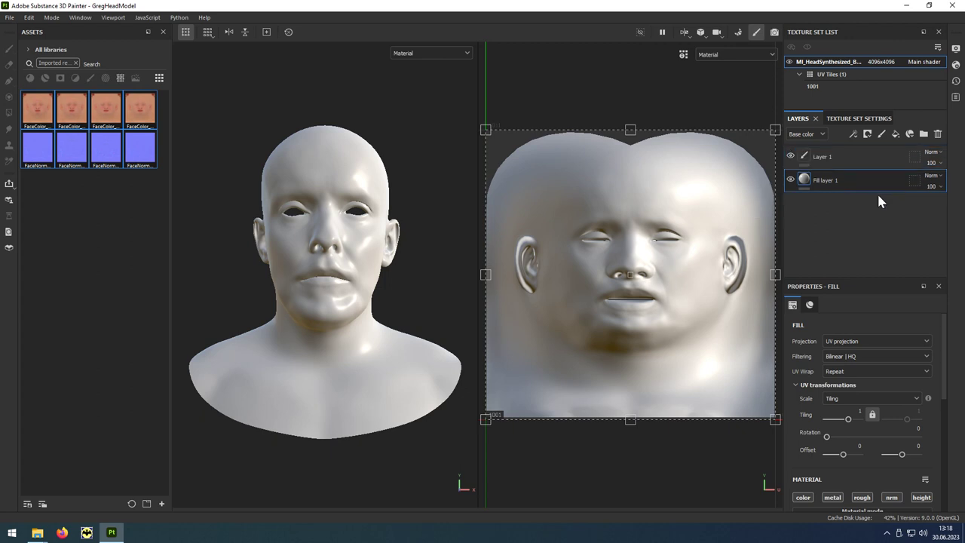
left_click_drag(942, 331, 952, 417)
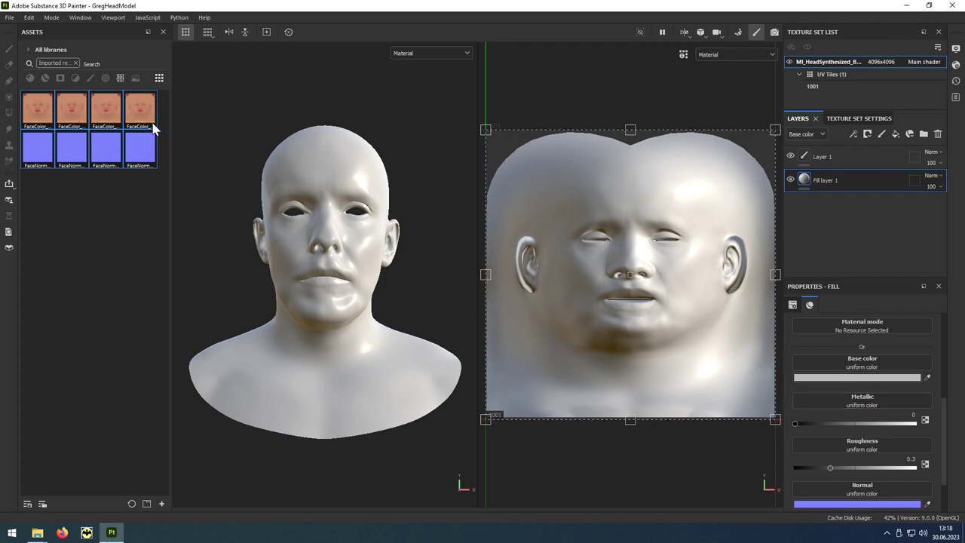
left_click_drag(145, 117, 358, 188)
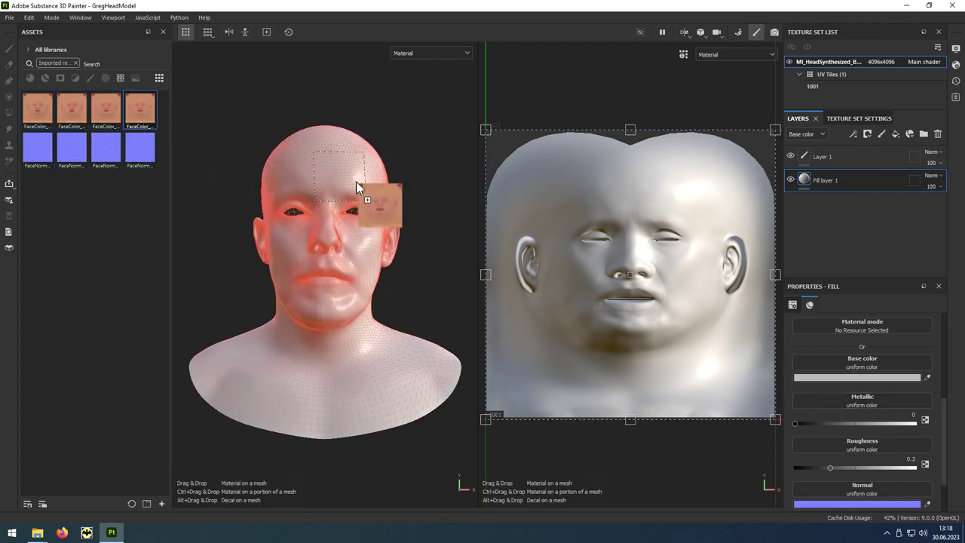
left_click_drag(357, 189, 865, 370)
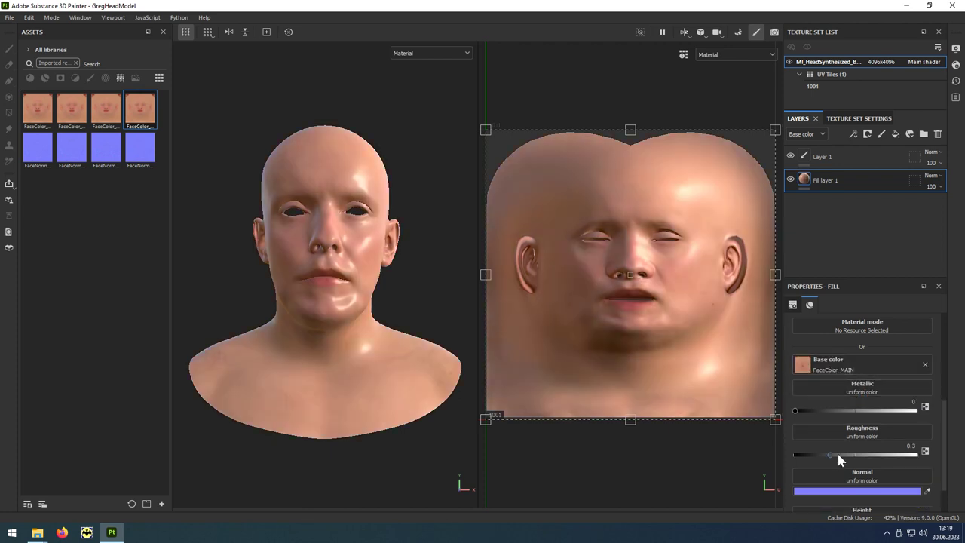
Step: Set the fill's roughness to about 0.51 and use FaceNormal_MAIN as its normal map
left_click_drag(829, 455, 856, 457)
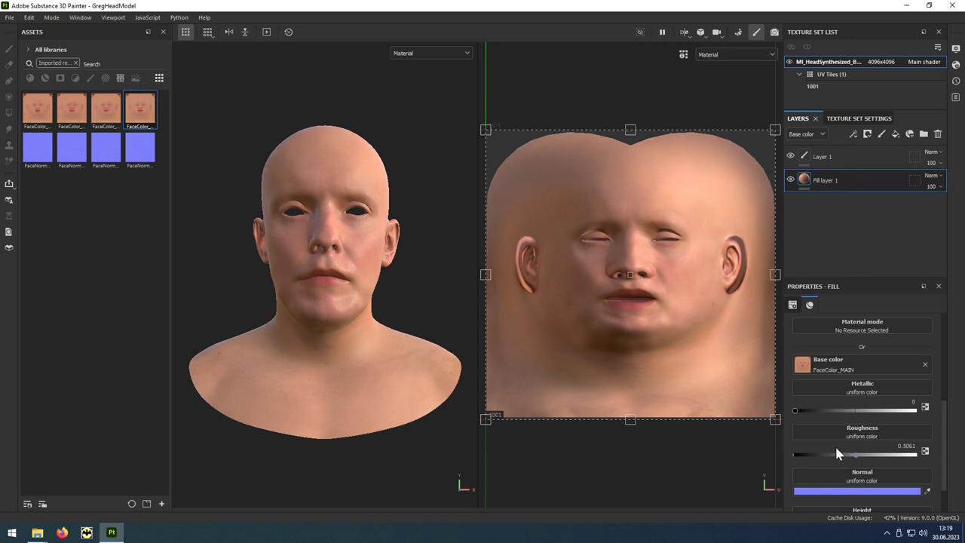
mouse_move(38, 148)
left_mouse_down()
mouse_move(162, 219)
mouse_move(866, 476)
left_mouse_up()
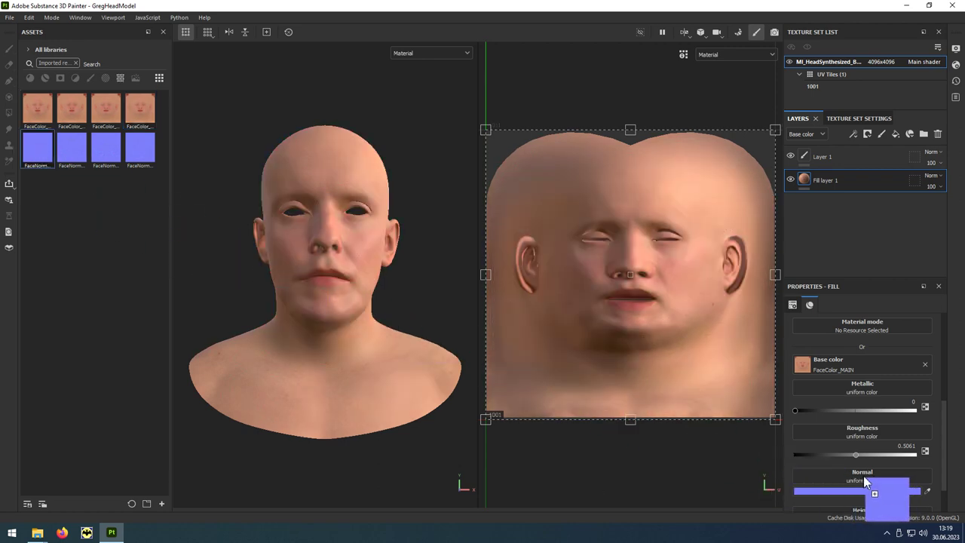
left_click_drag(865, 474, 863, 476)
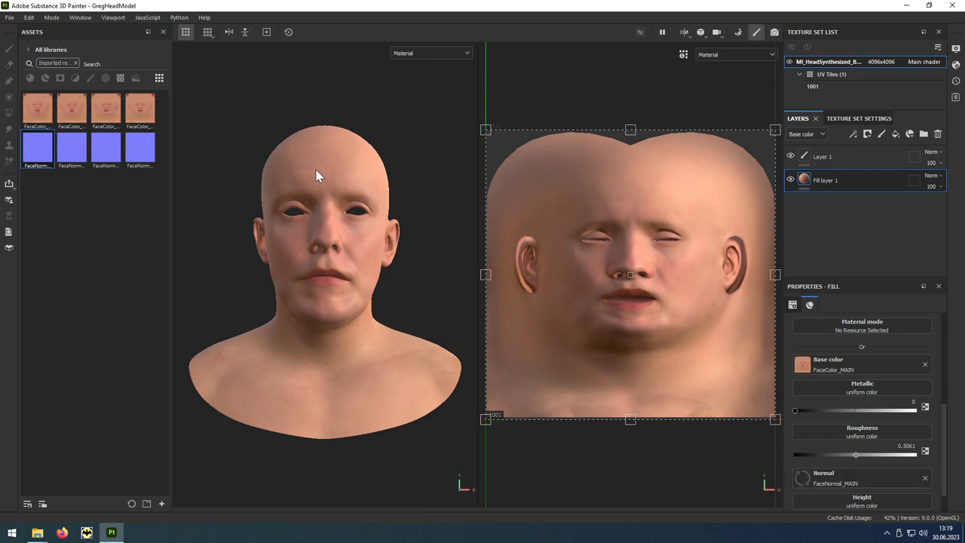
scroll(316, 175, "up", 1)
scroll(317, 175, "up", 2)
scroll(317, 176, "up", 2)
scroll(318, 176, "up", 1)
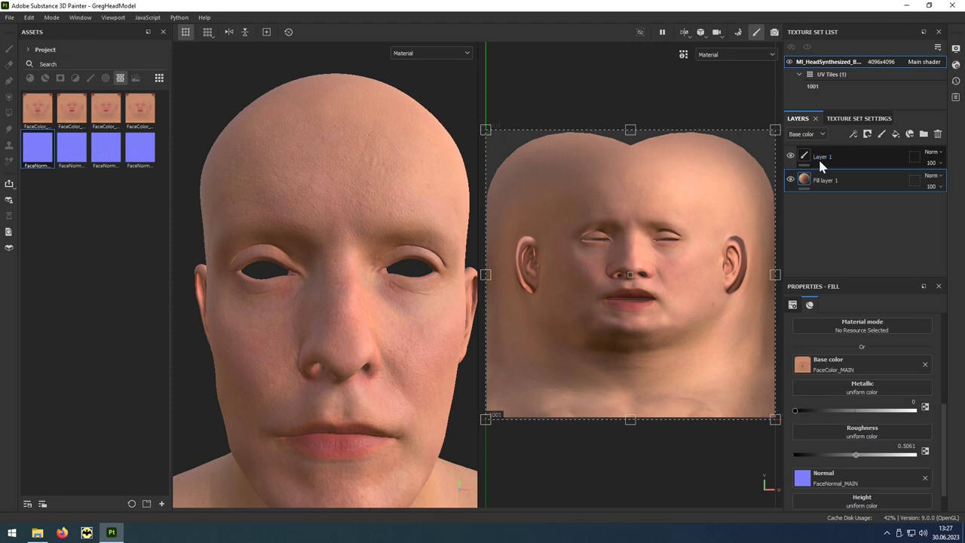
Step: On Layer 1, paint a white forehead stroke, then a pure red (FF0000) stroke below it
left_click(818, 157)
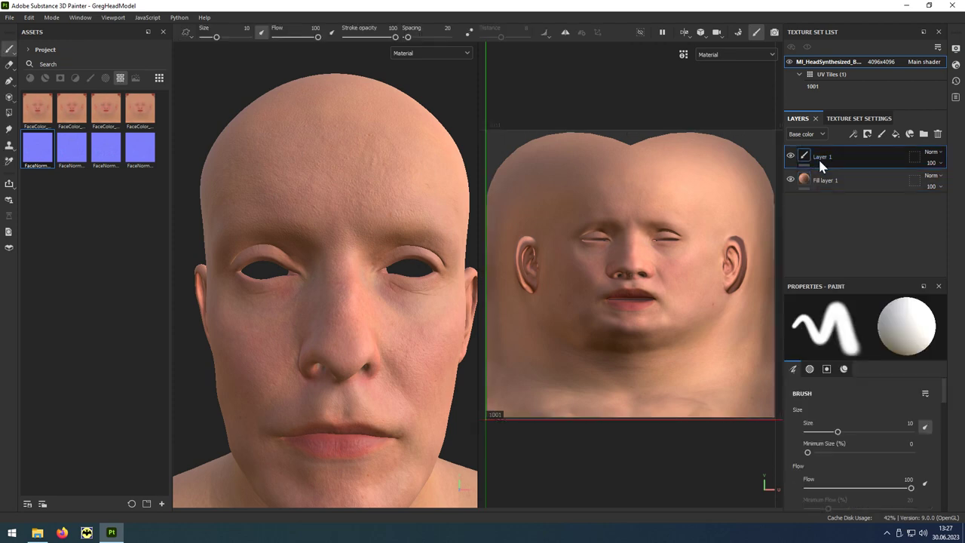
left_click_drag(298, 140, 374, 141)
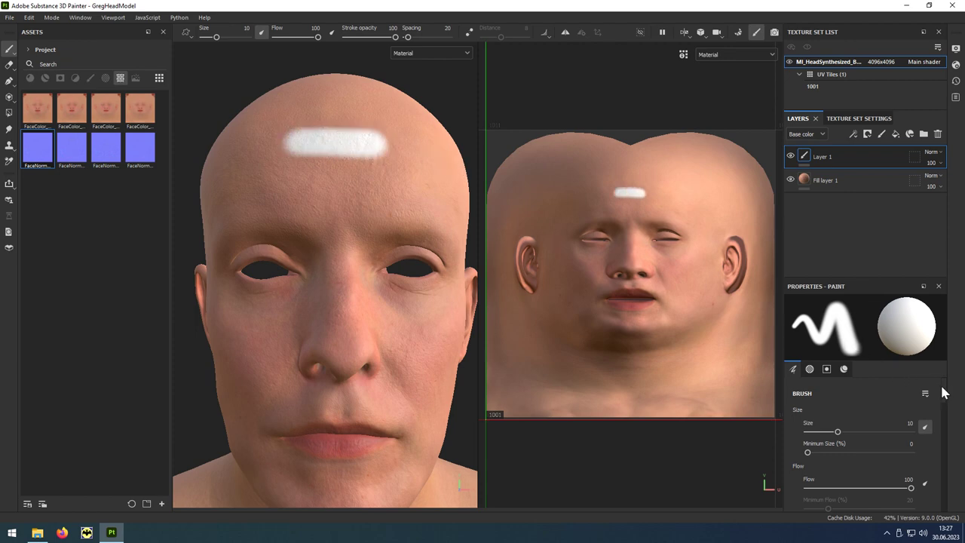
left_click_drag(943, 390, 950, 502)
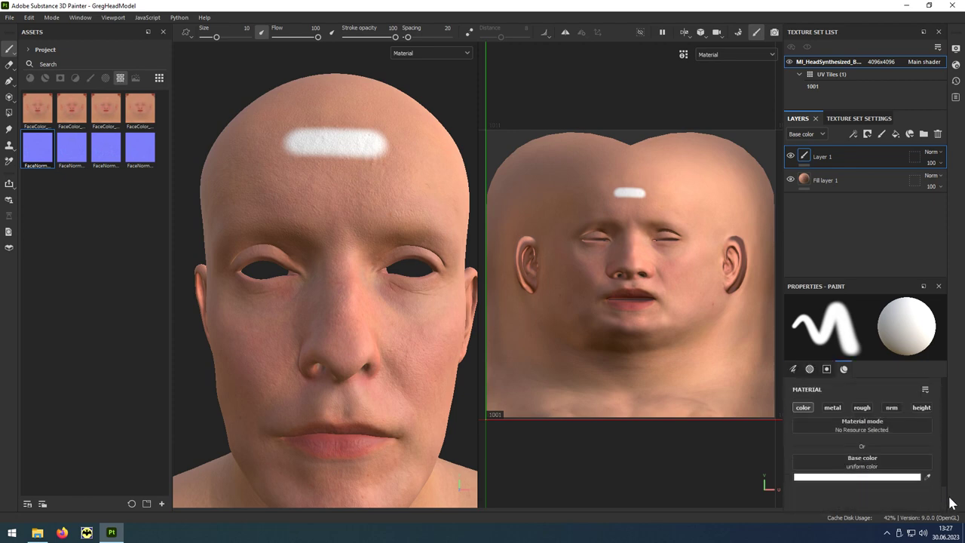
left_click(896, 481)
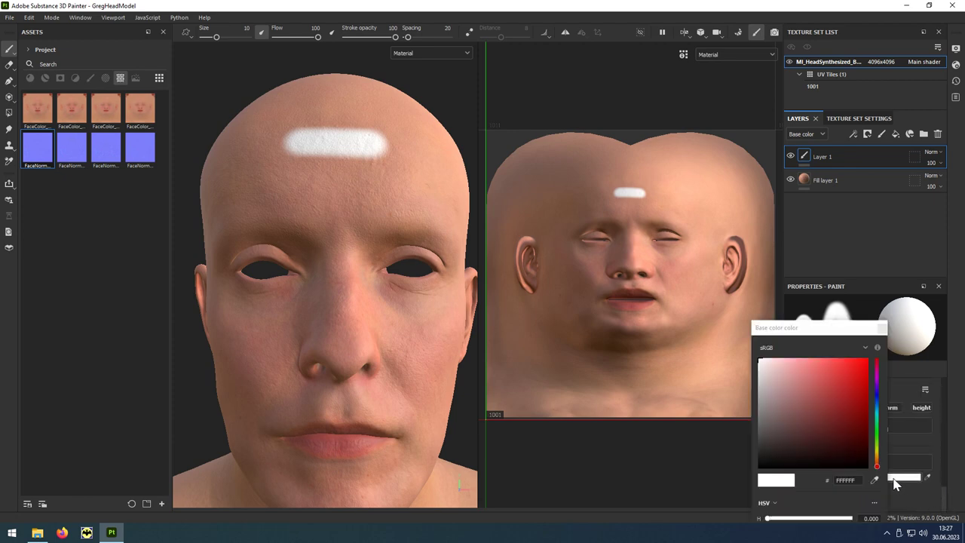
left_click_drag(851, 376, 877, 353)
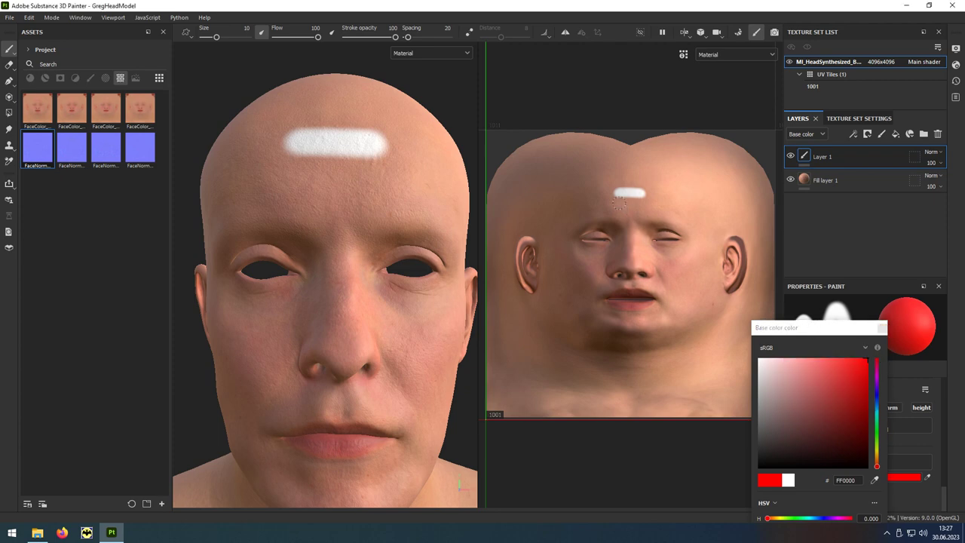
left_click_drag(617, 200, 642, 201)
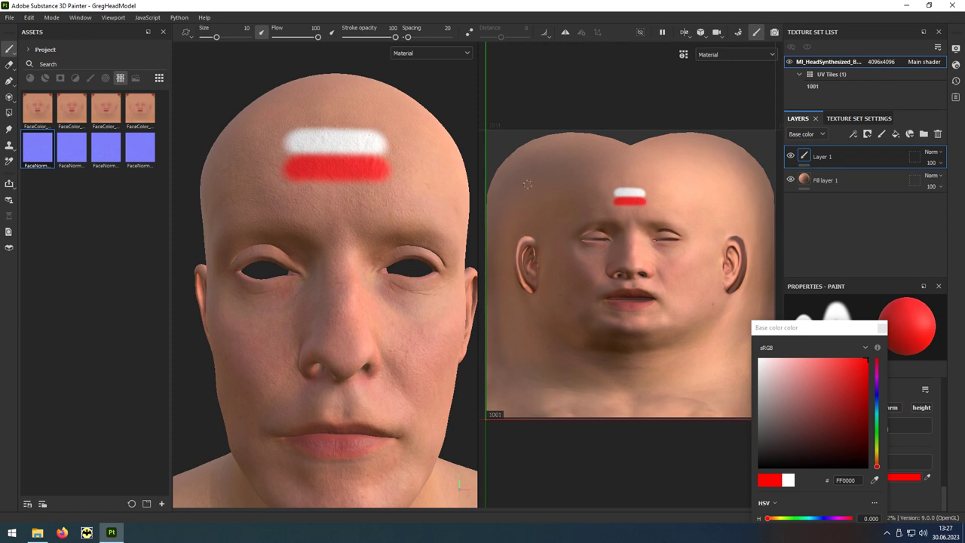
Step: With Artistic brushes, paint red down the nose to its tip and across the upper lip
left_click(29, 51)
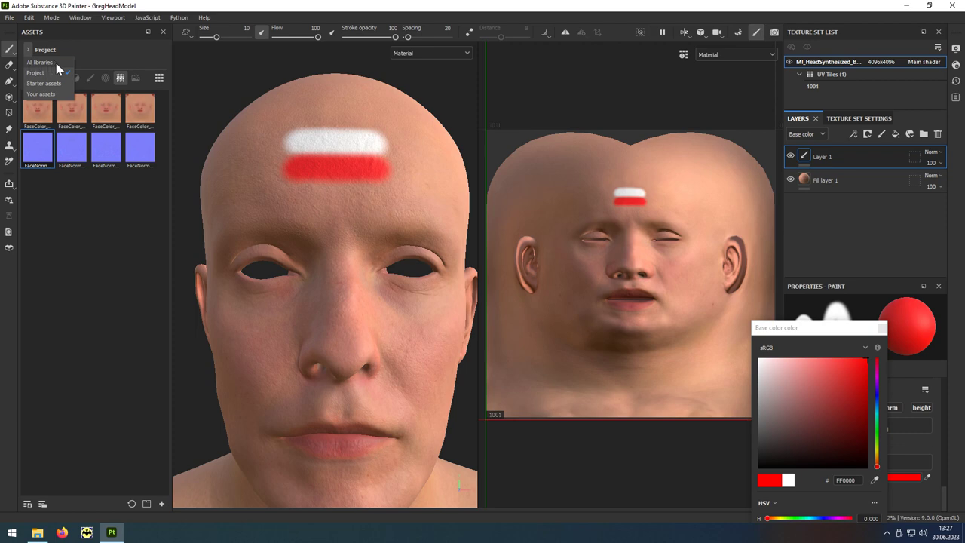
left_click(41, 62)
left_click(90, 79)
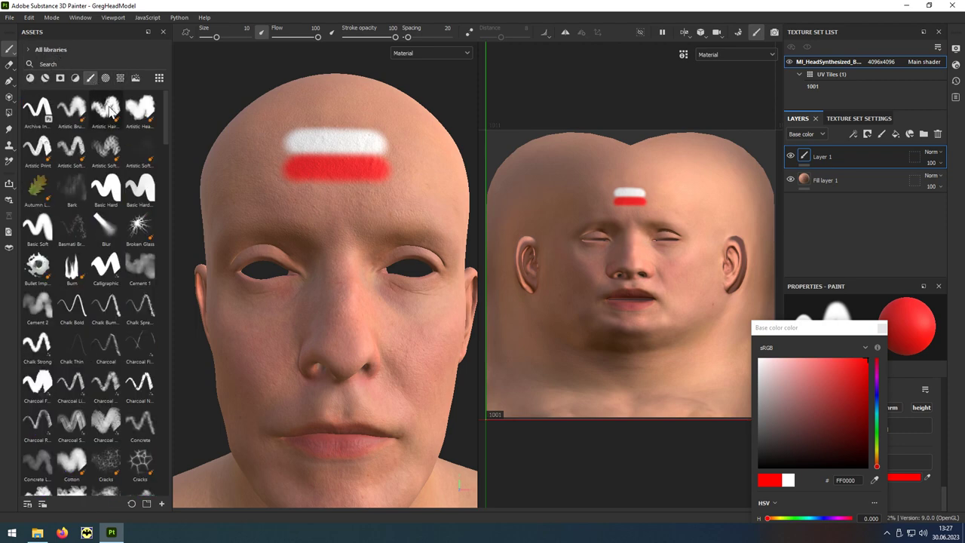
left_click(106, 109)
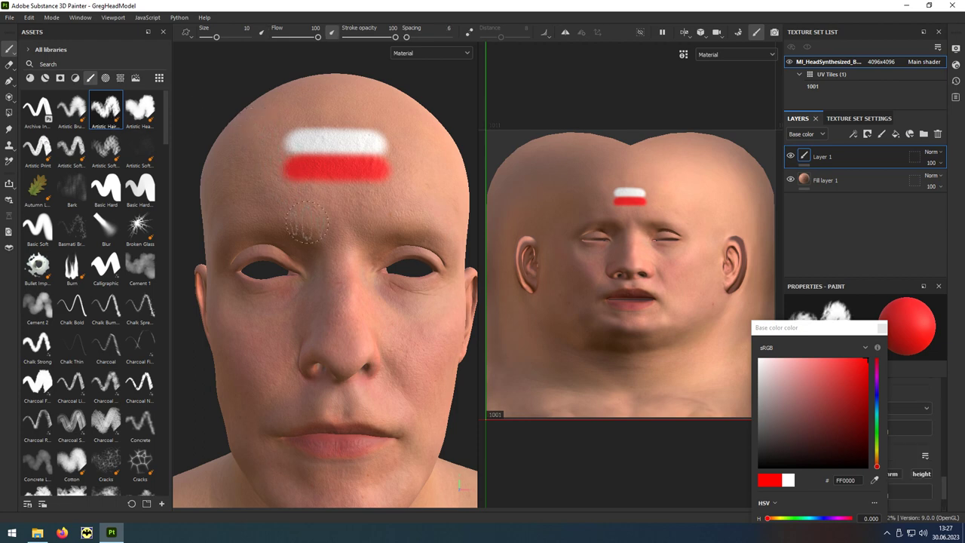
left_click_drag(336, 240, 343, 350)
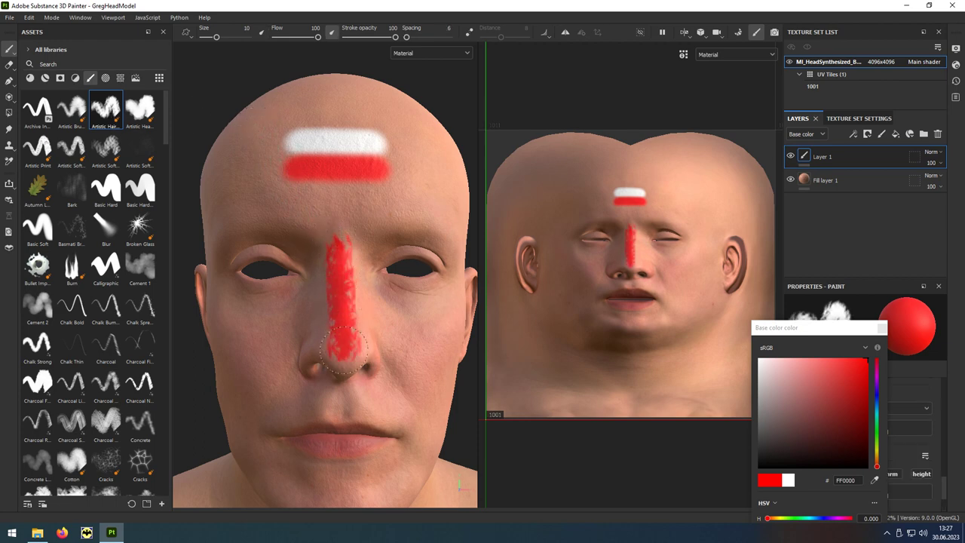
left_click(70, 113)
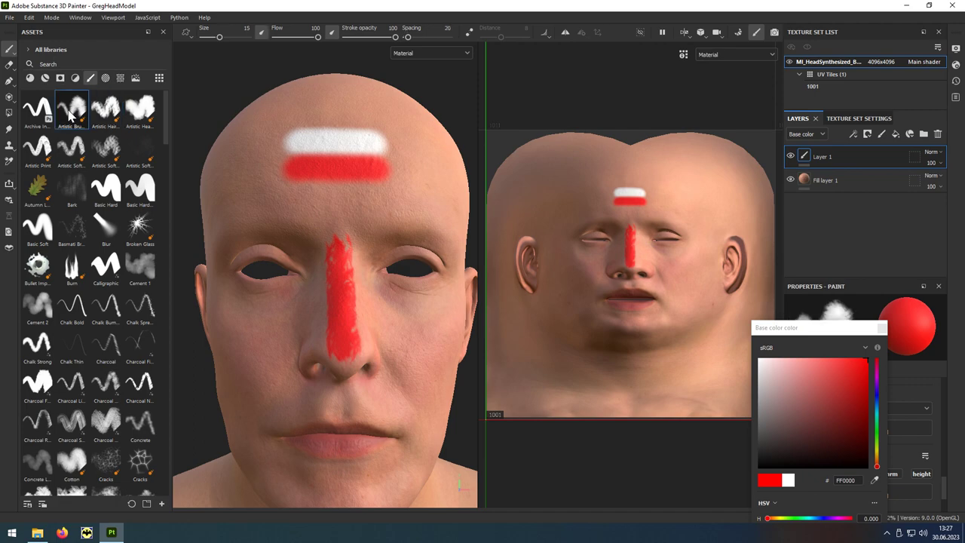
left_click_drag(263, 390, 426, 394)
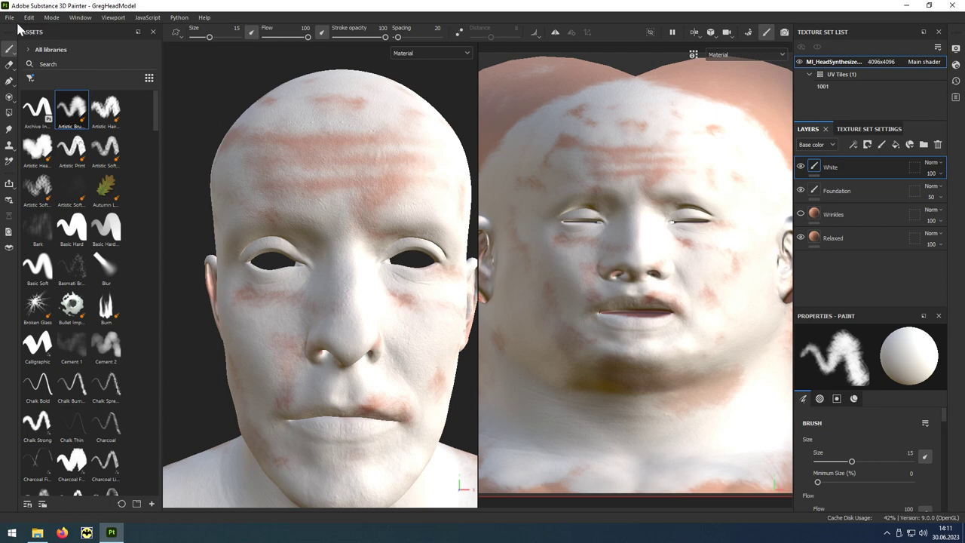
Step: Export only Base color, dropping Metallic, Roughness, Normal and Mixed_AO, then check the PNG in GregHeadModel
left_click(11, 18)
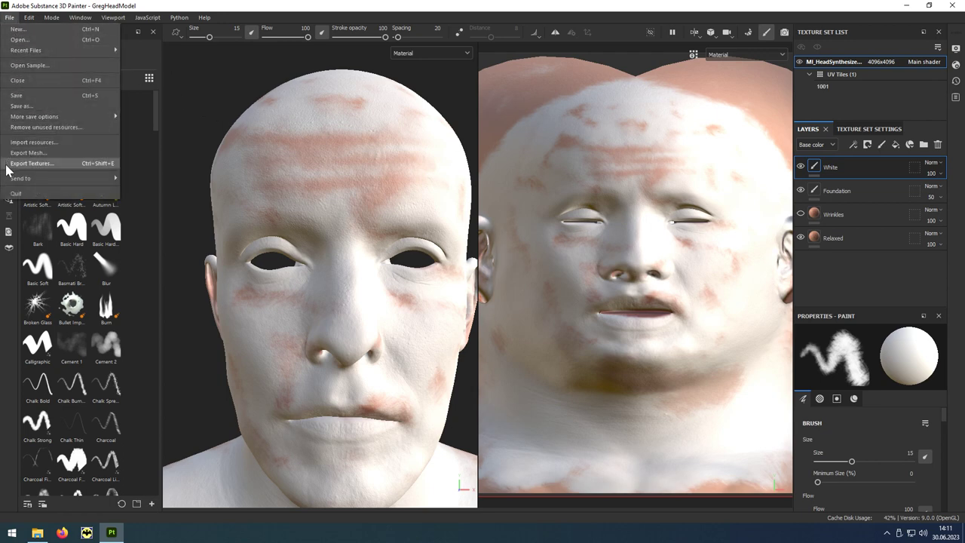
left_click(63, 167)
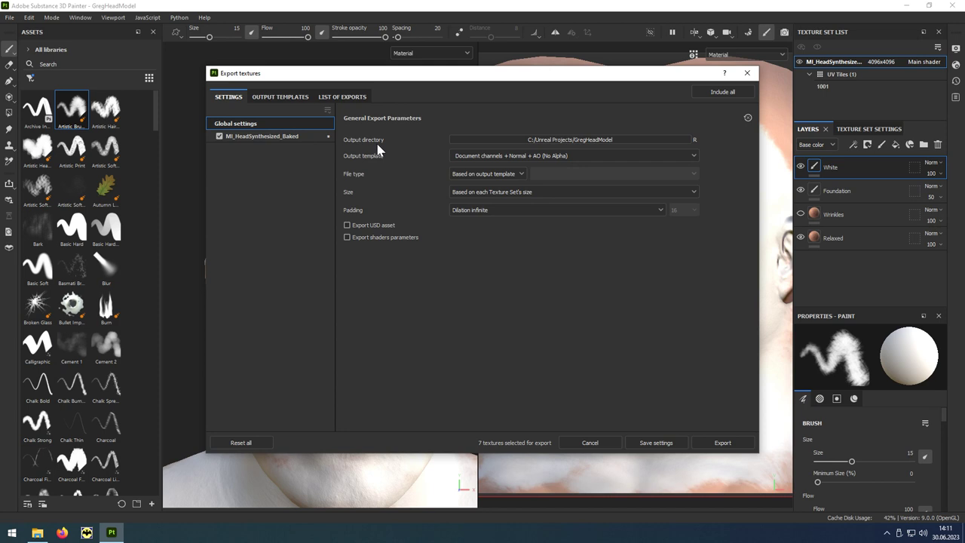
left_click(278, 137)
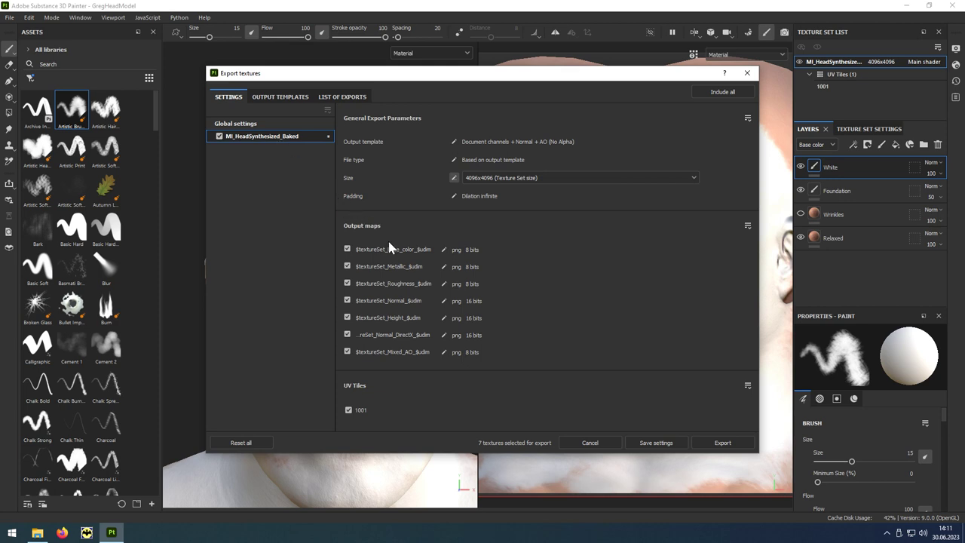
left_click(347, 267)
left_click(347, 284)
left_click(348, 300)
left_click(347, 353)
left_click(741, 451)
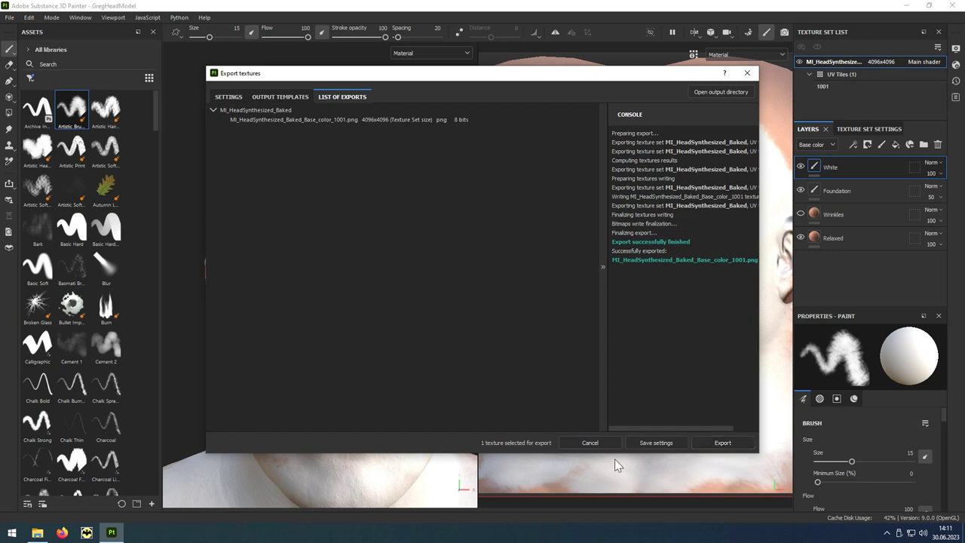
left_click(37, 531)
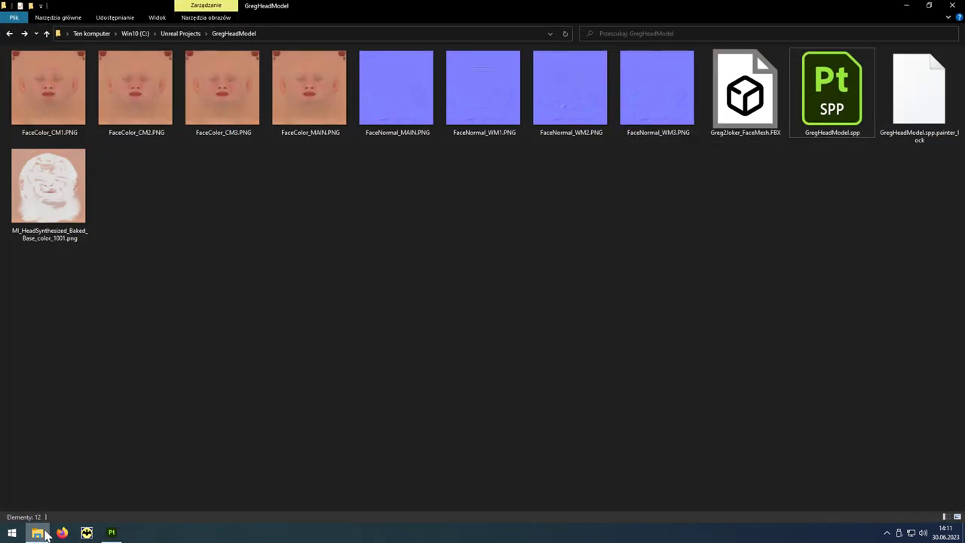
left_click(48, 193)
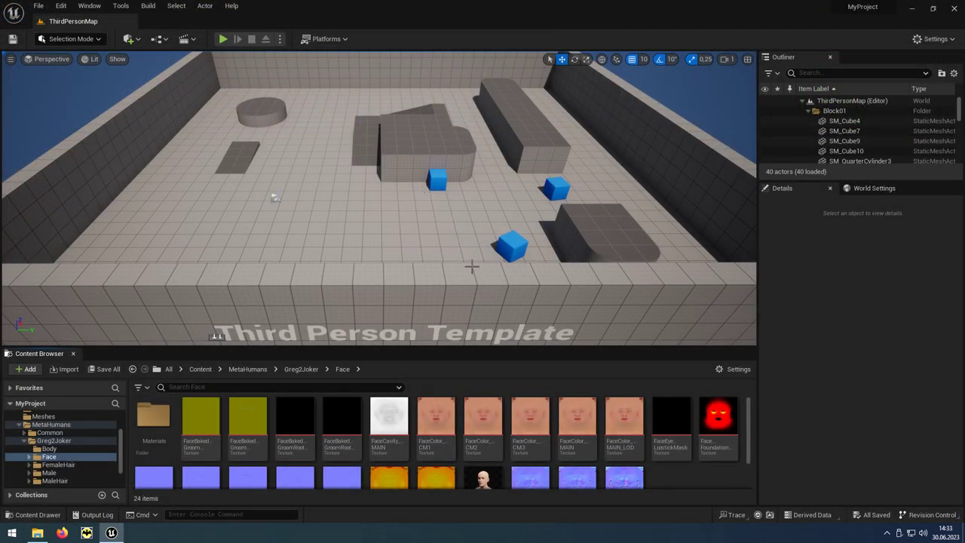
Step: Verify the exported base colour PNG in GregHeadModel, then bring up FaceColor_MAIN's actions menu in Unreal
left_click(586, 450)
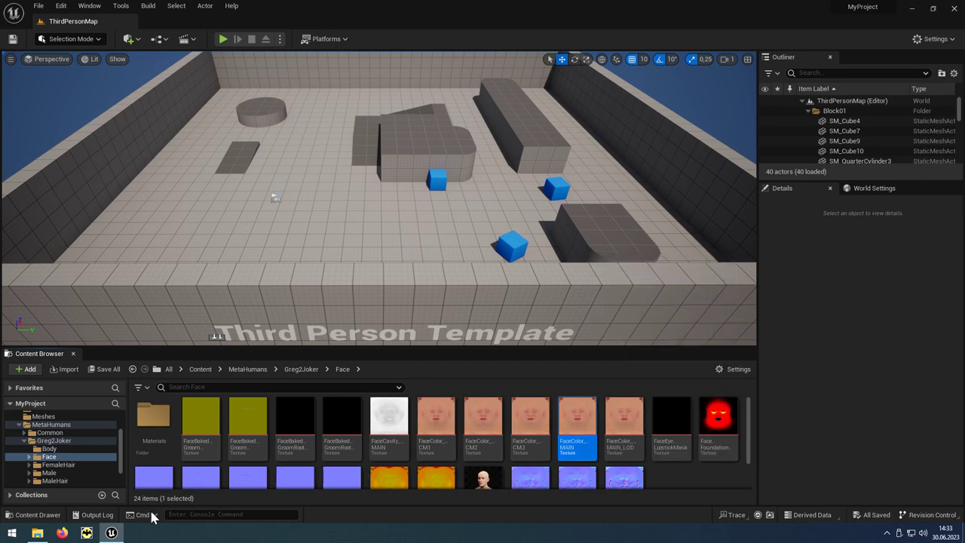
left_click(35, 533)
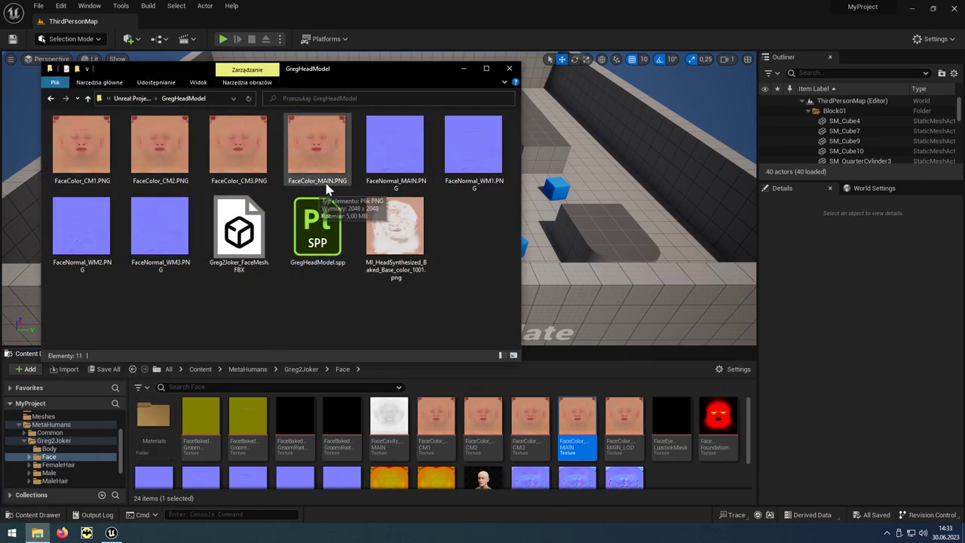
left_click(411, 276)
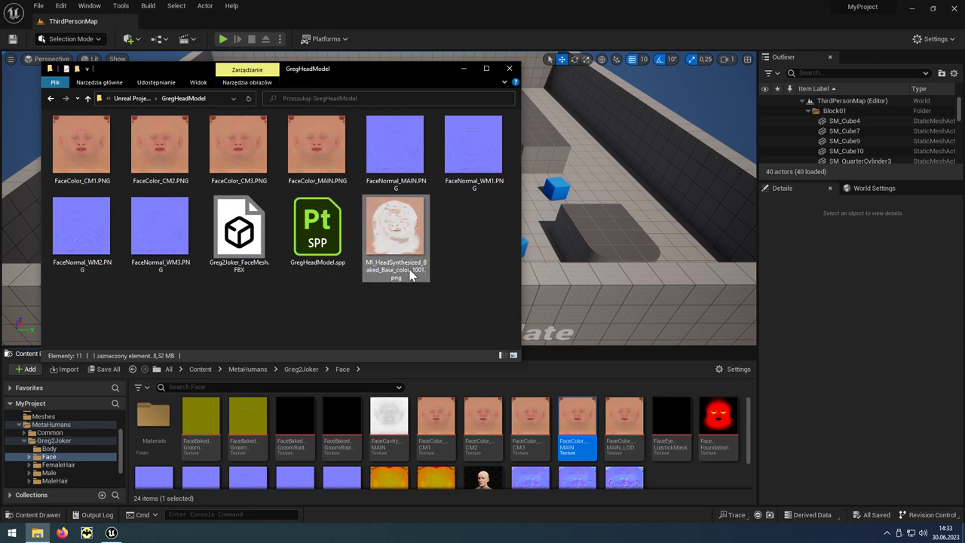
left_click(463, 68)
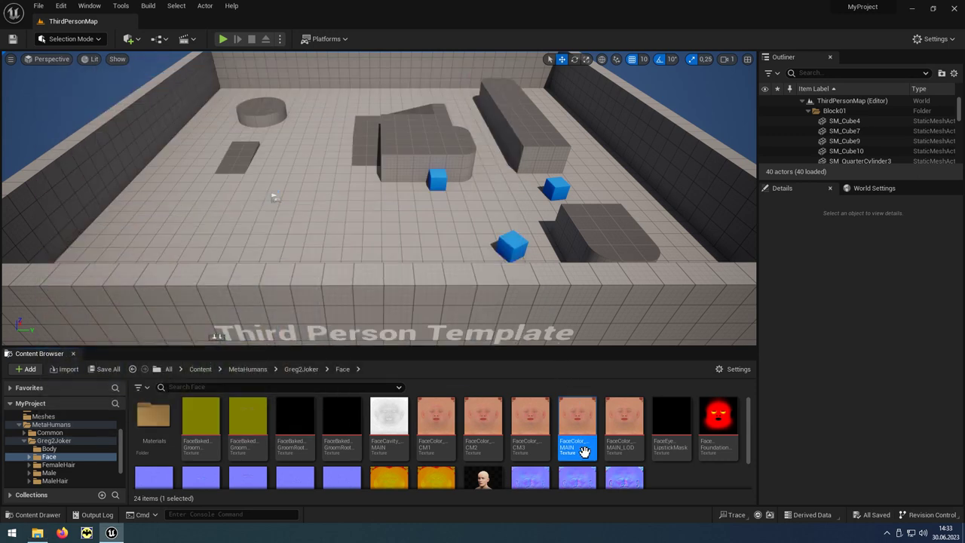
right_click(585, 453)
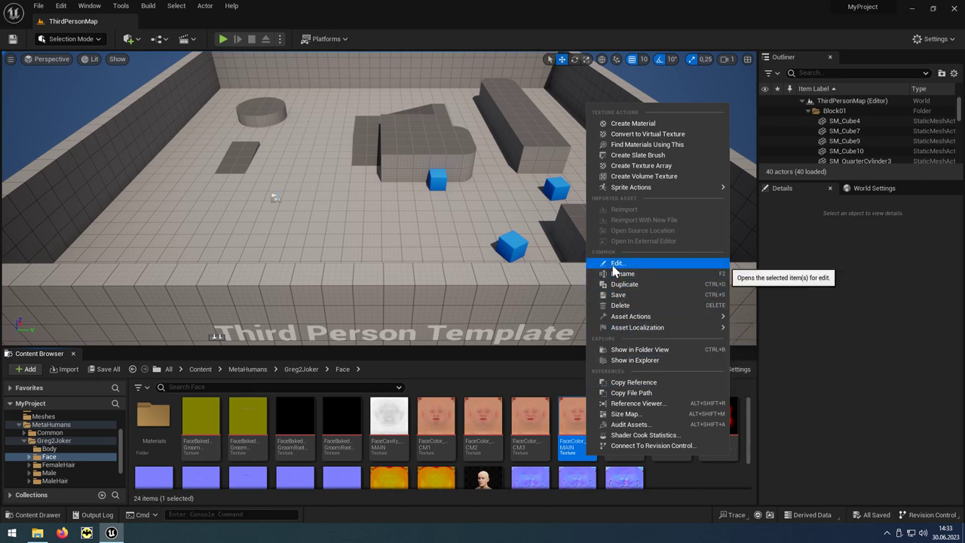
Step: Point FaceColor_MAIN's source file to MI_HeadSynthesized_Baked_Base_color_1001.png and reimport it
left_click(643, 265)
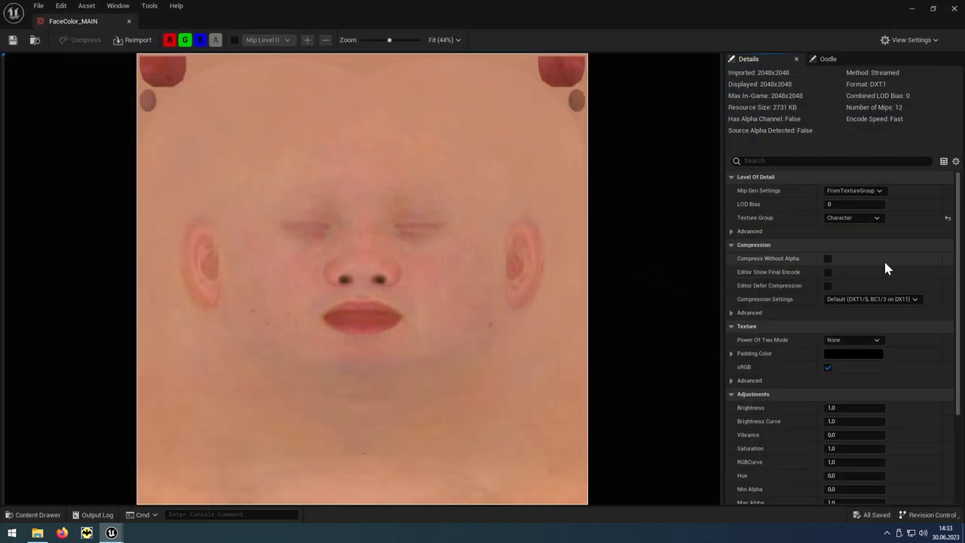
left_click_drag(959, 261, 956, 352)
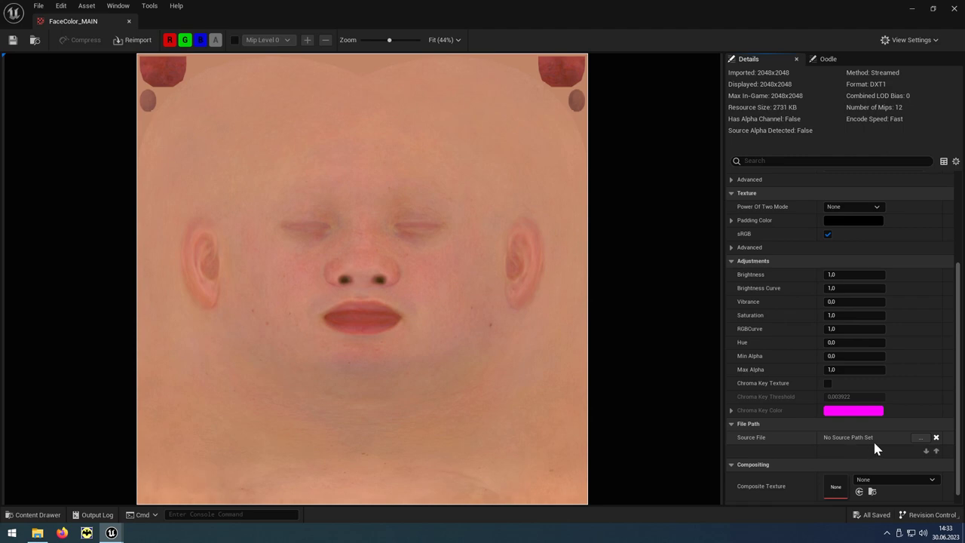
left_click(920, 438)
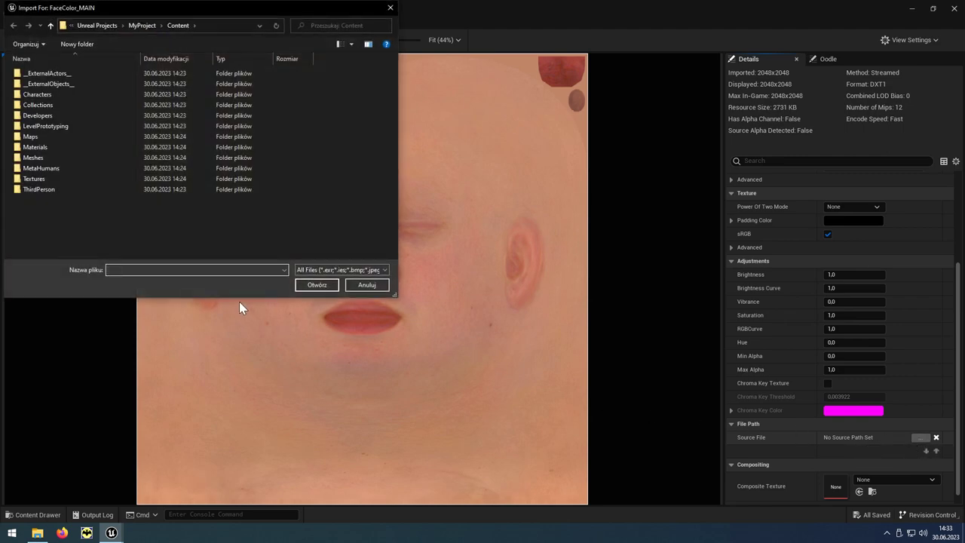
type("C:\\Unreal Projects\\GregHeadModel")
key("Return")
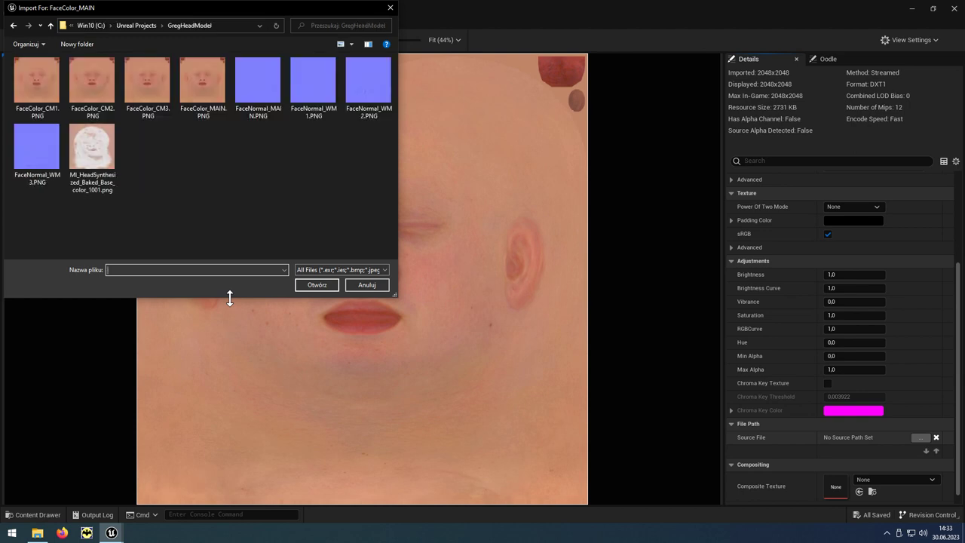
left_click(89, 149)
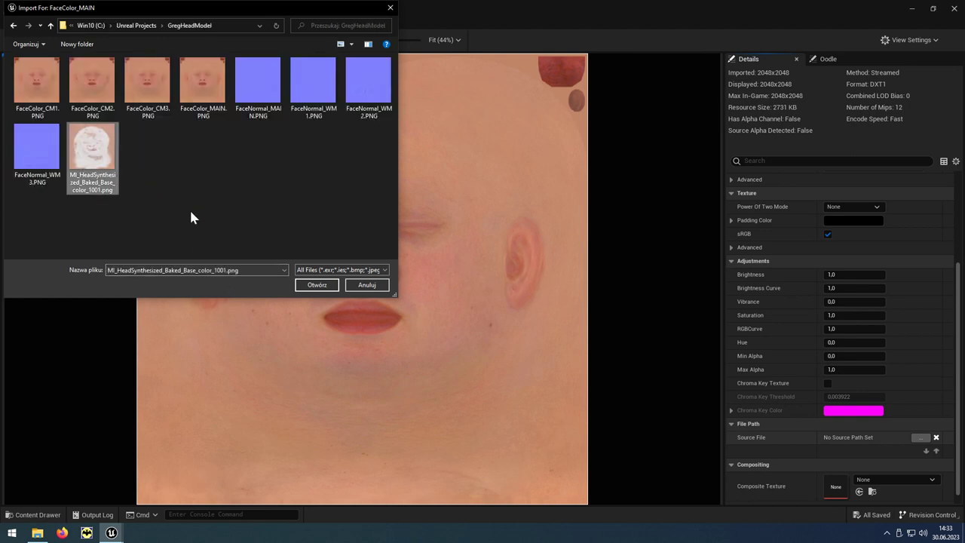
left_click(316, 285)
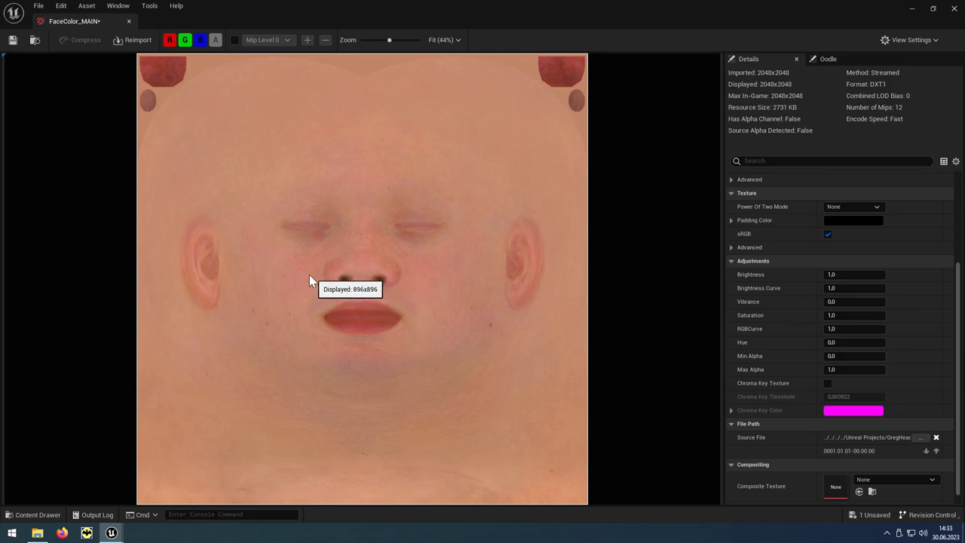
left_click(145, 47)
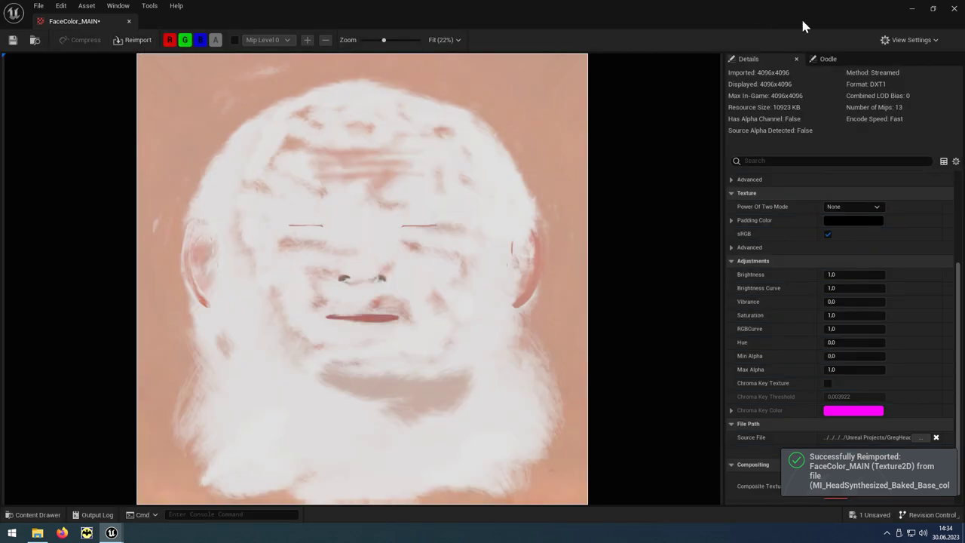
left_click(954, 9)
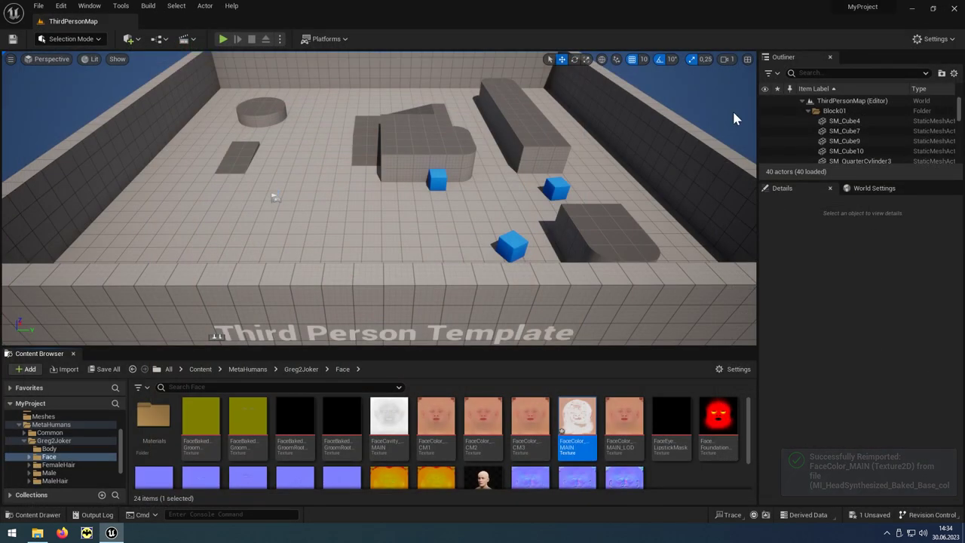
Step: Open BP_Greg2Joker from the Greg2Joker folder and zoom its Viewport preview onto the head
left_click(301, 369)
left_click(460, 414)
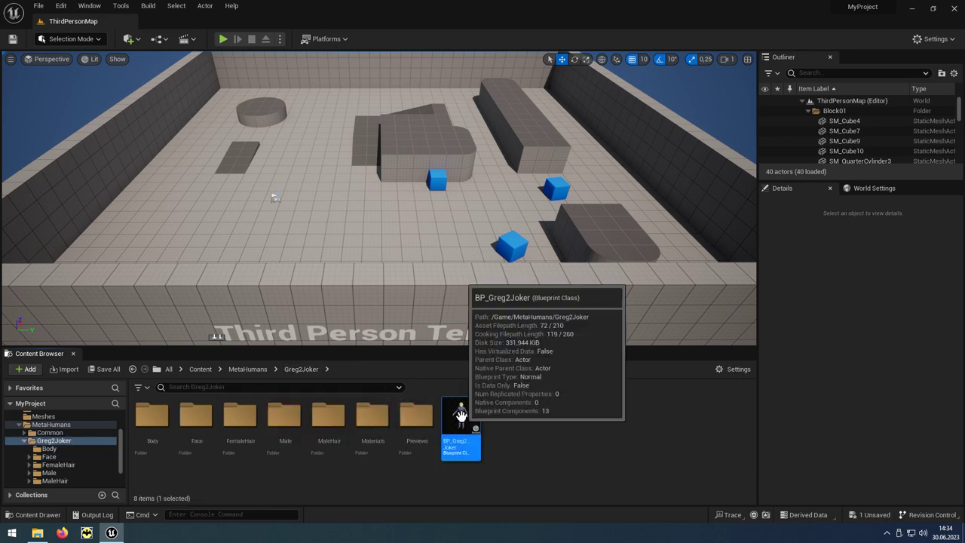
double_click(460, 415)
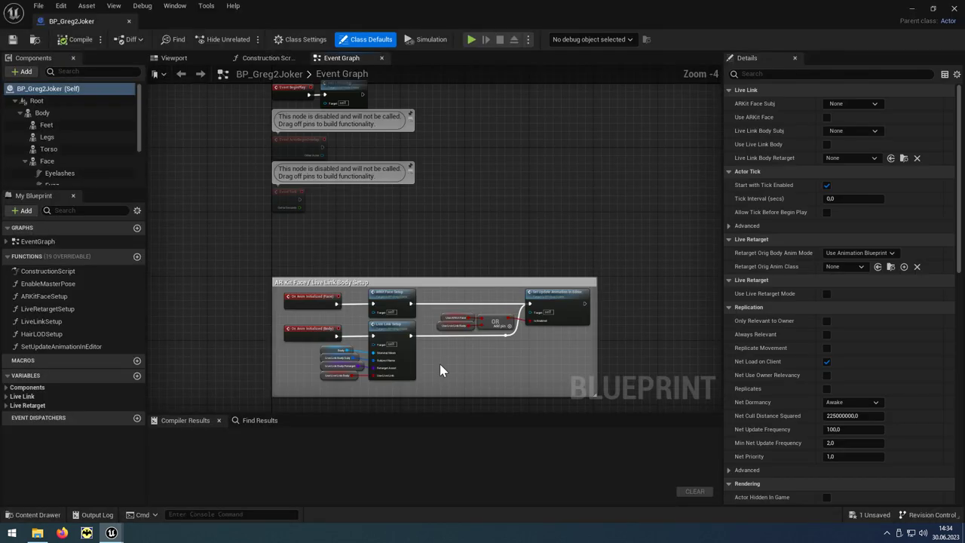
left_click(155, 60)
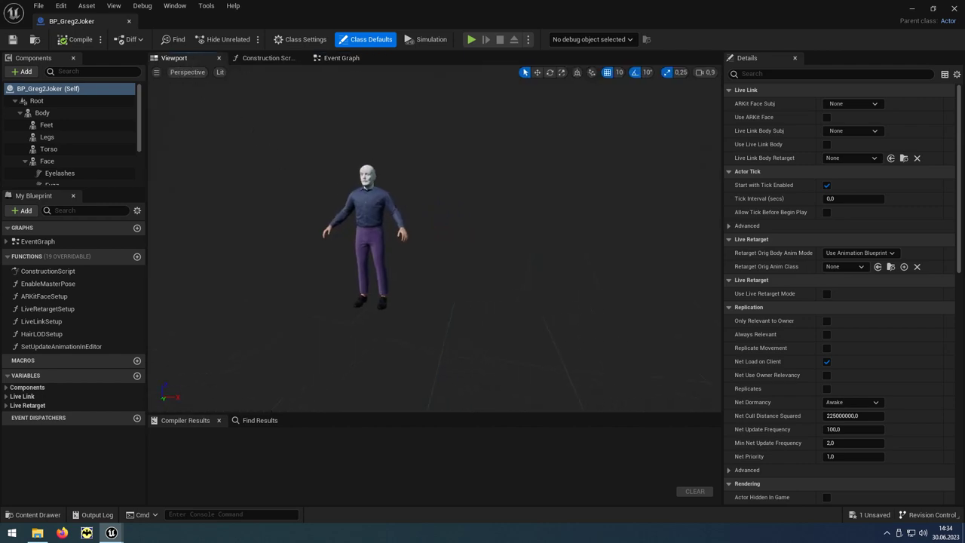
scroll(434, 241, "up", 1)
scroll(434, 241, "up", 2)
scroll(434, 241, "up", 2)
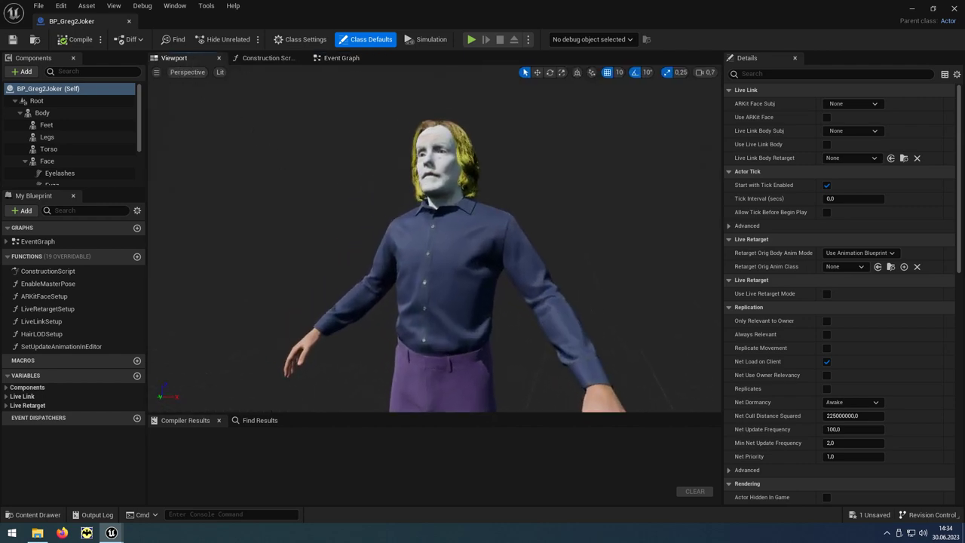
scroll(435, 241, "up", 3)
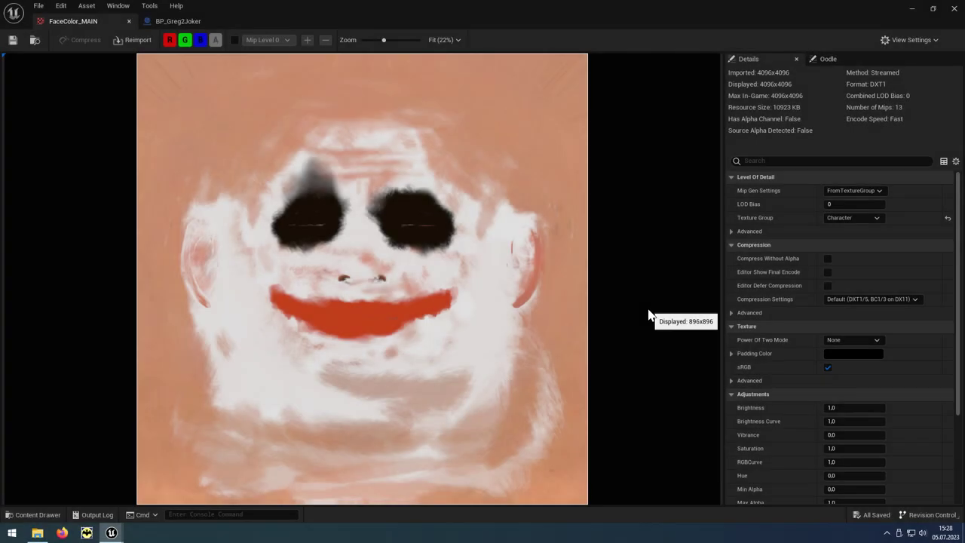
Step: Return to the BP_Greg2Joker preview to see the face with white skin, black eyes and red smile
left_click(178, 28)
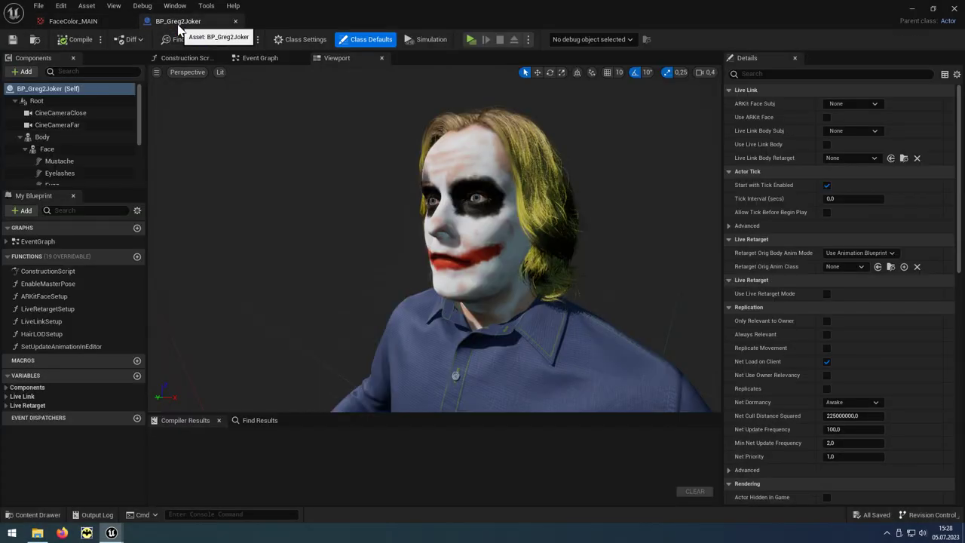